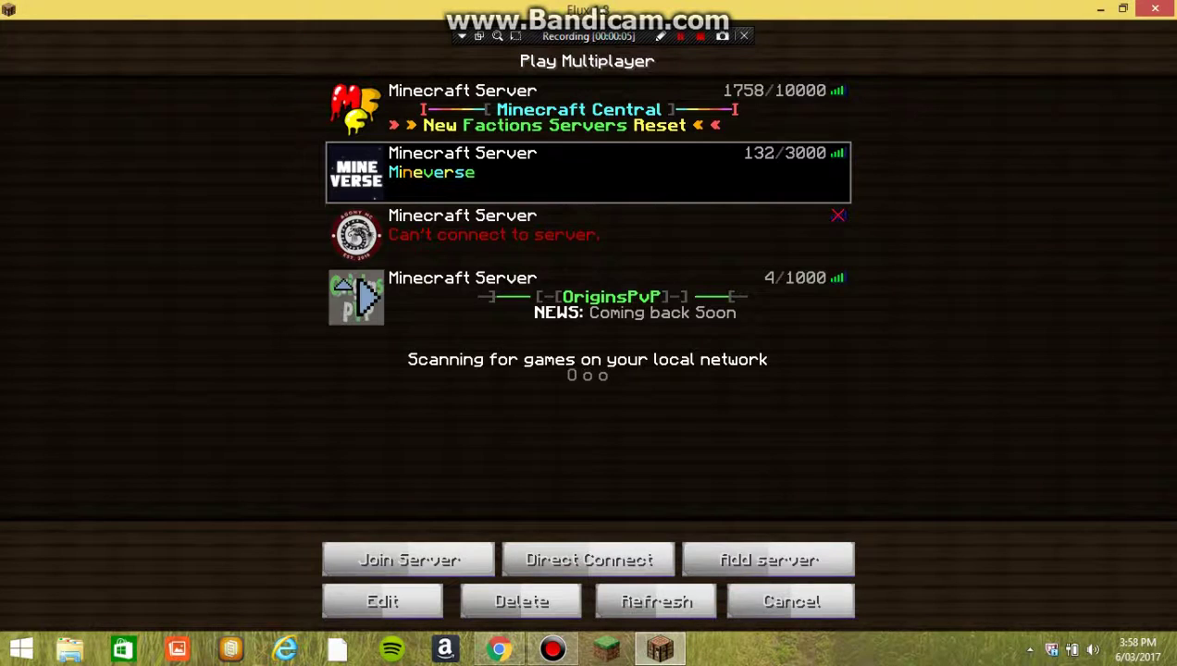
Check the OriginsPvP server entry (originspvp.com) in the Flux multiplayer list, leaving it unchanged.
click(587, 296)
click(382, 601)
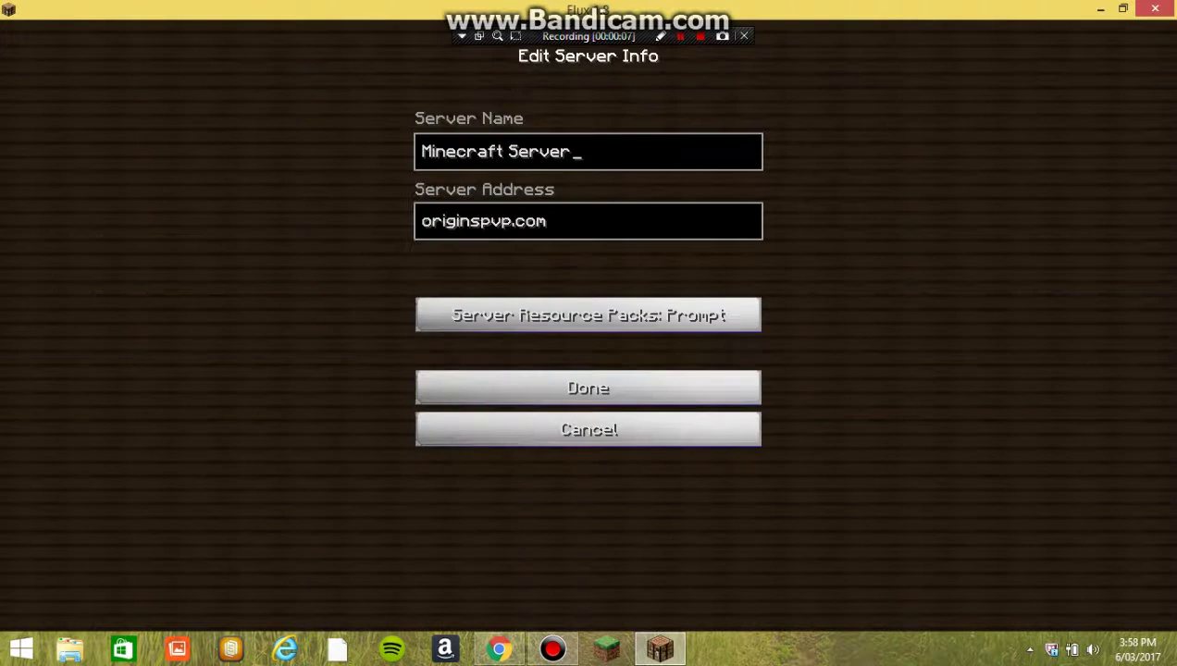
click(588, 388)
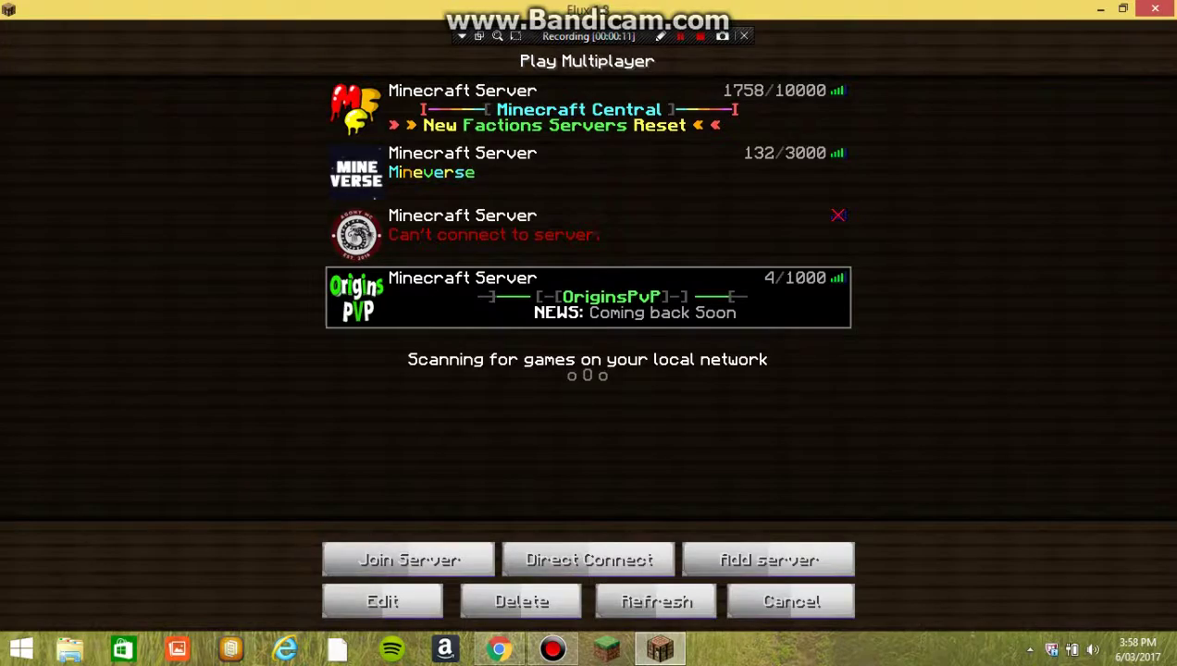
key(alt+Tab)
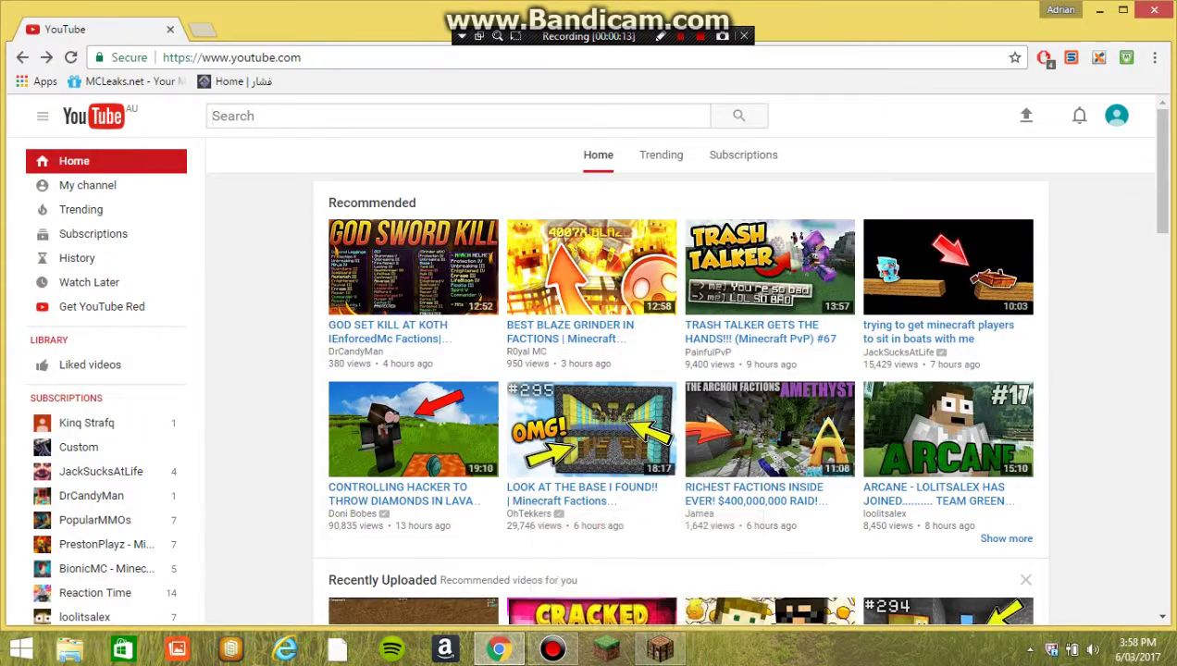
click(1153, 10)
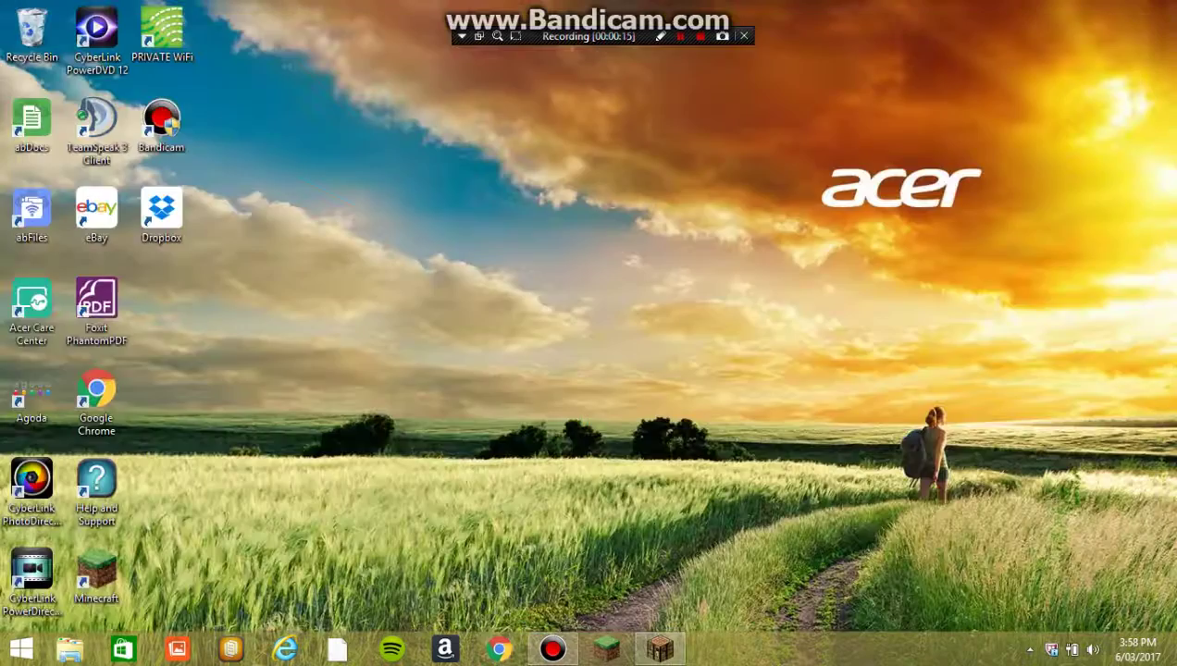
right_click(803, 210)
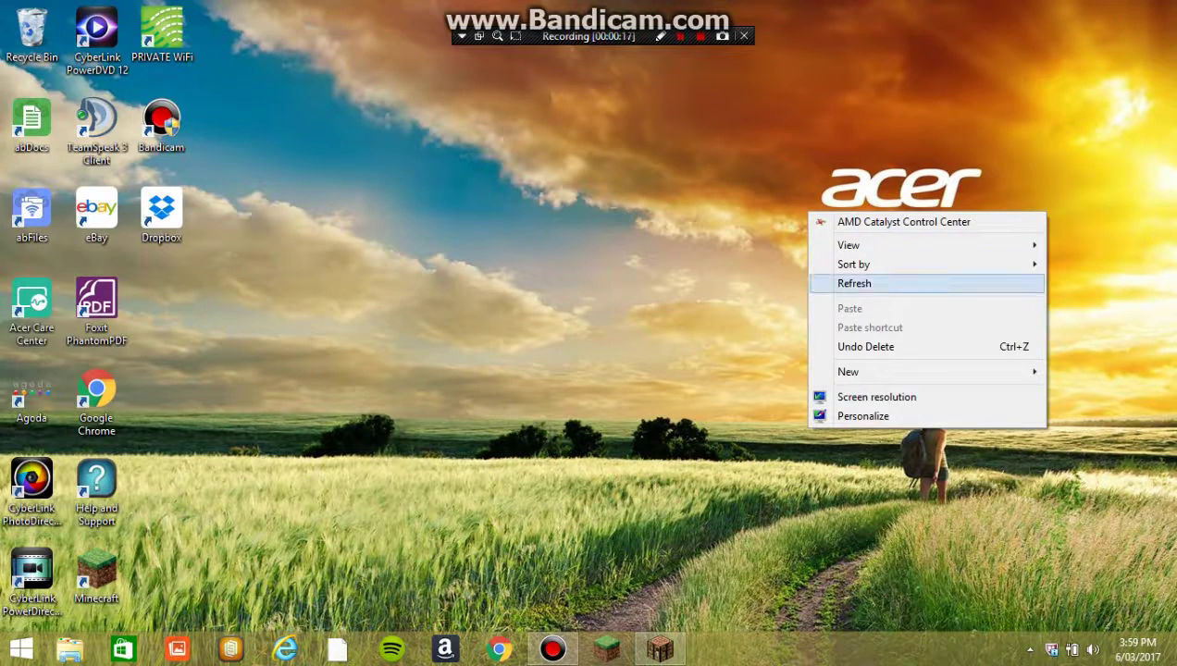
click(837, 281)
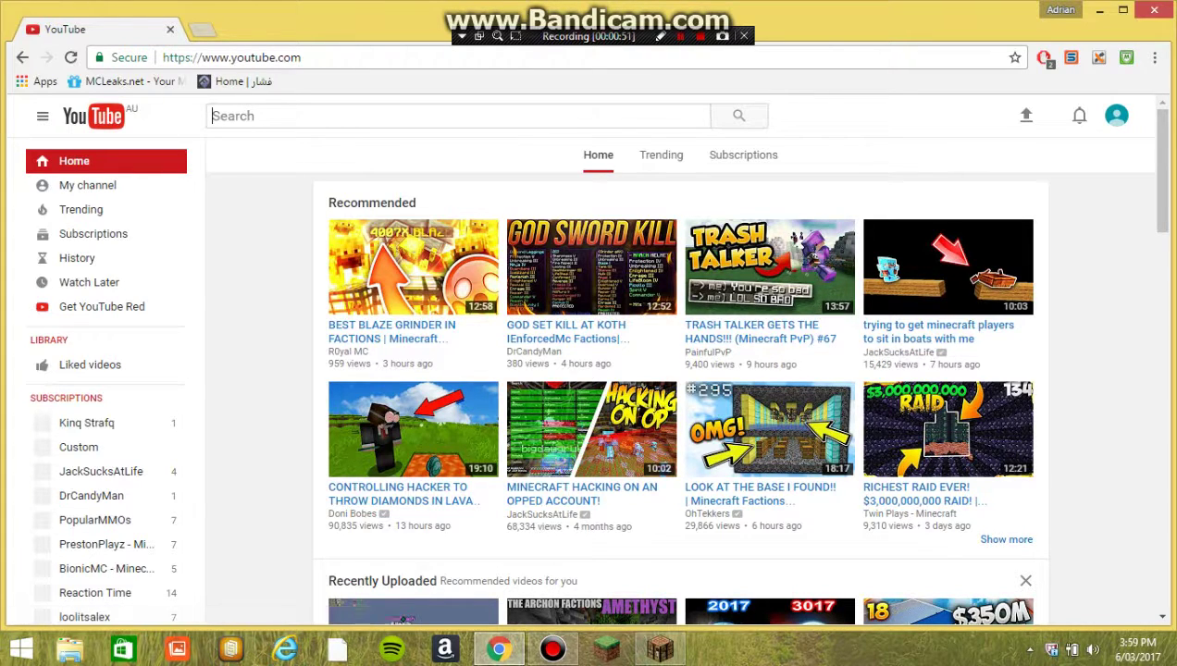
Search YouTube for 'flux b4 download' and scroll through the video results.
text(flux)
text( b4 )
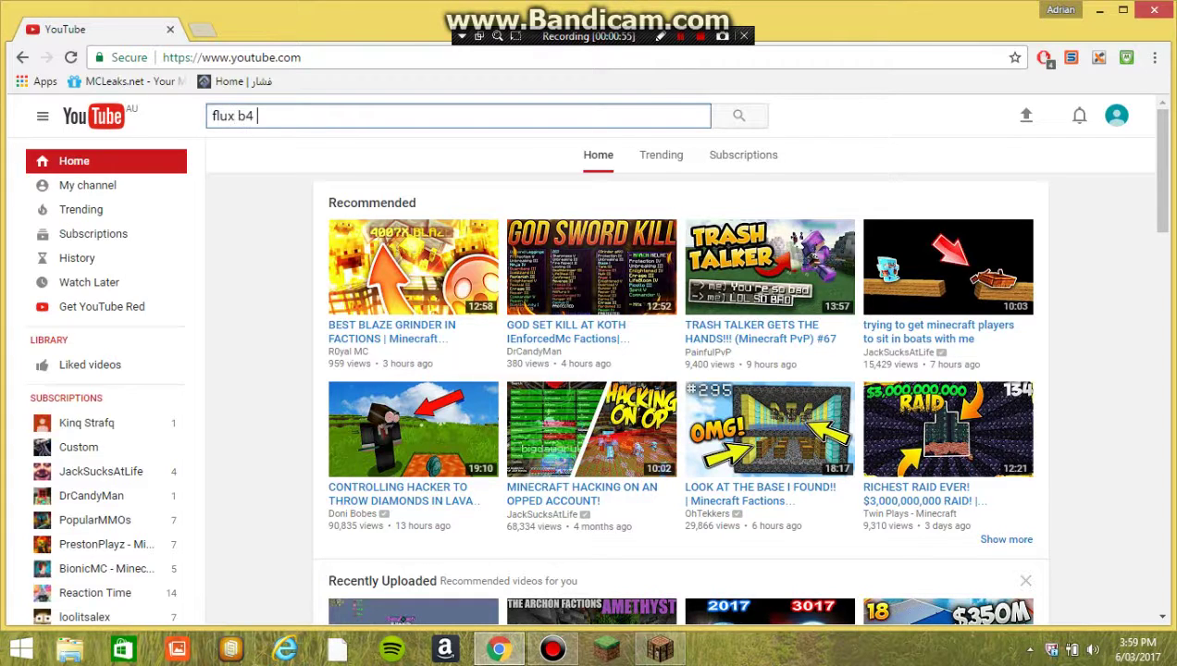
text(download)
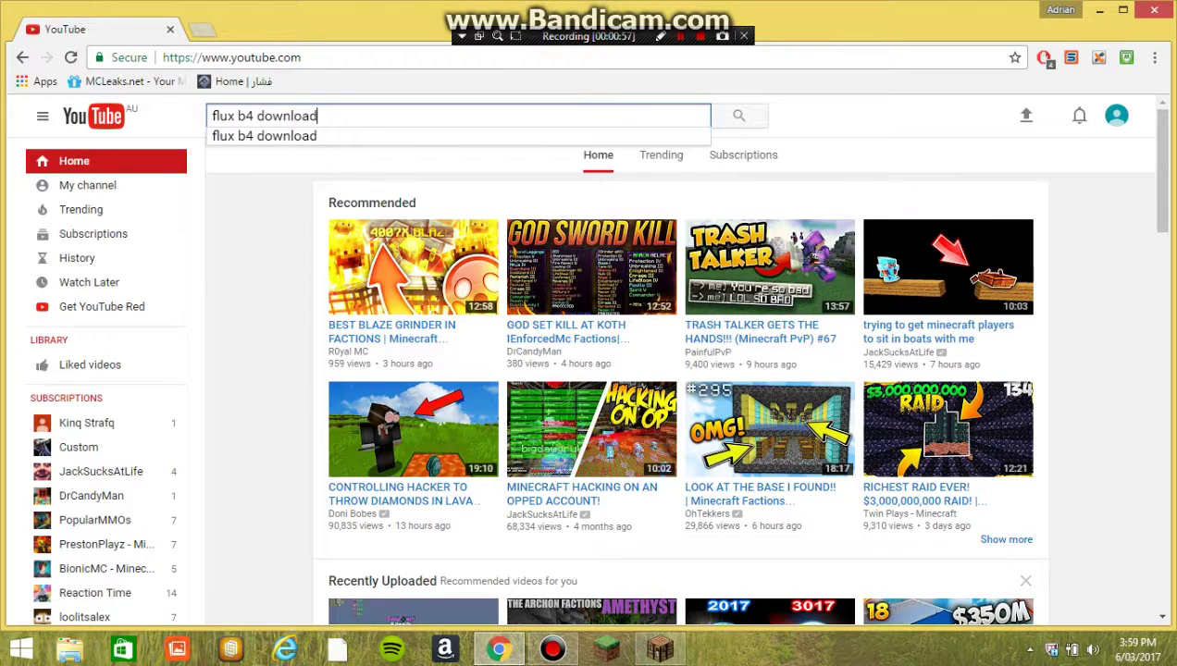
key(Return)
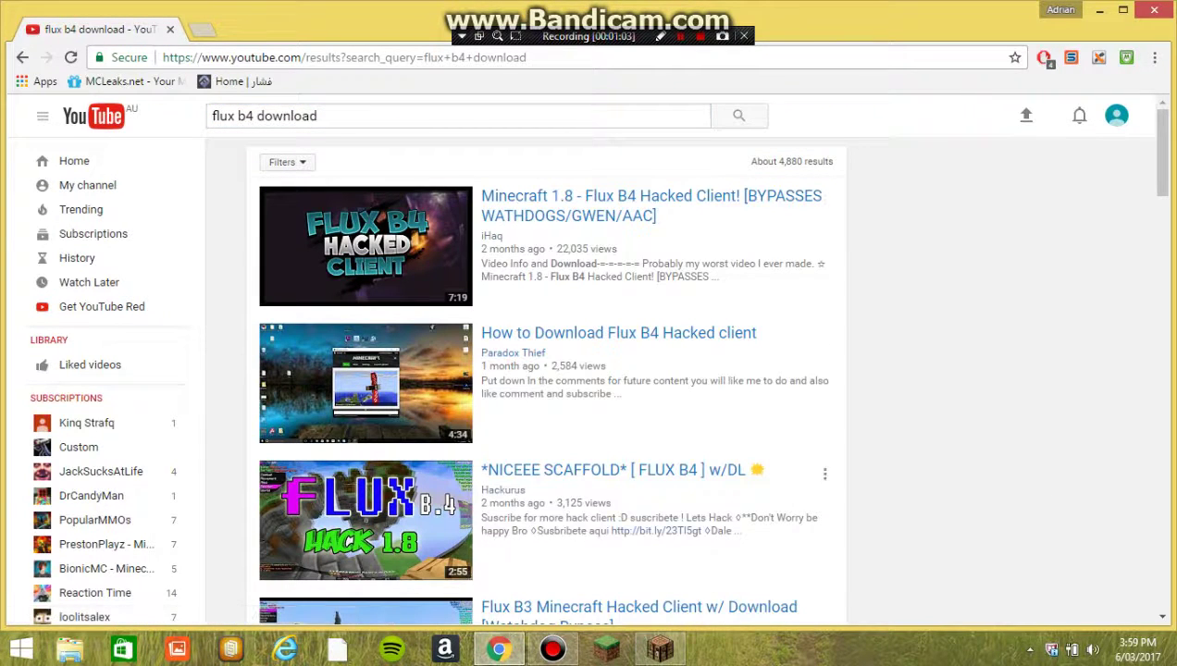
scroll(546, 379, down, 2)
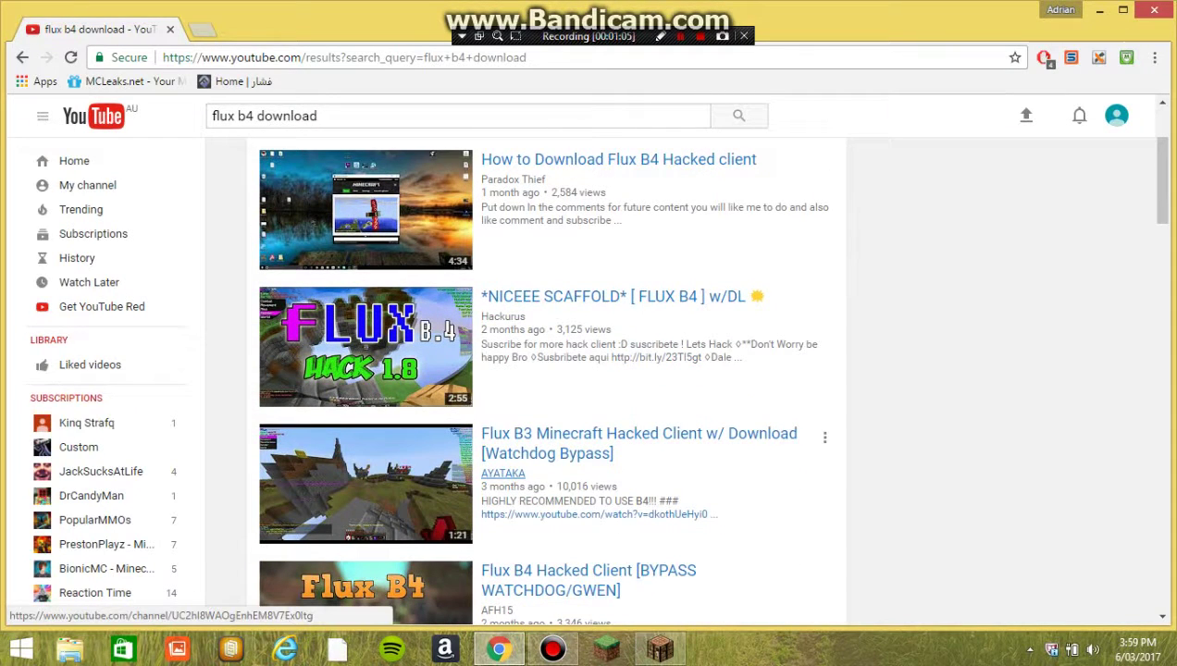
Visit a result's channel, send Minecraft to the Flux main menu, then return to the search results.
click(502, 473)
click(659, 648)
click(791, 601)
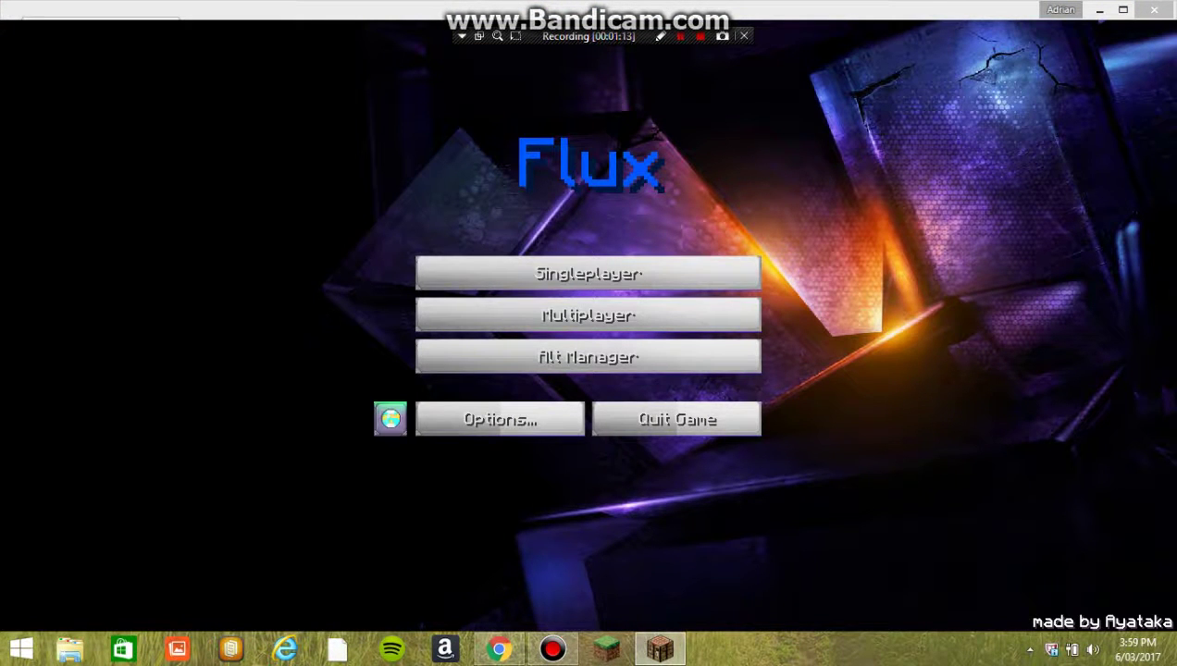
click(498, 649)
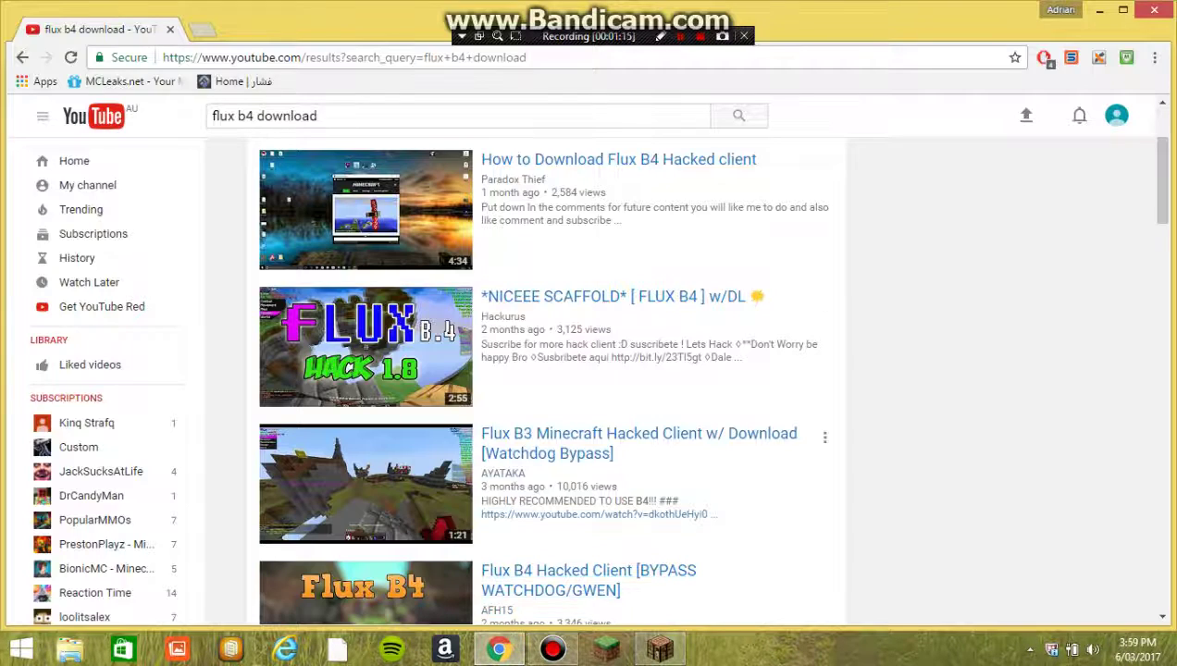
Open the Flux B3 Minecraft Hacked Client video and expand its description to reveal the Dropbox link.
click(365, 209)
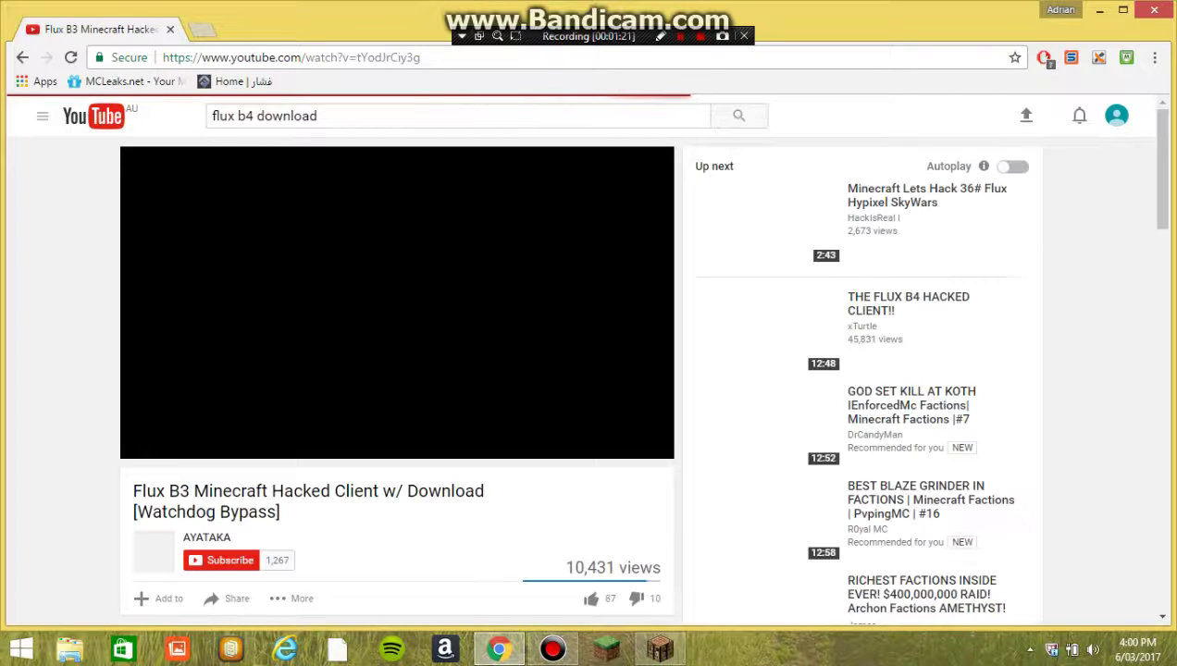
scroll(640, 377, down, 3)
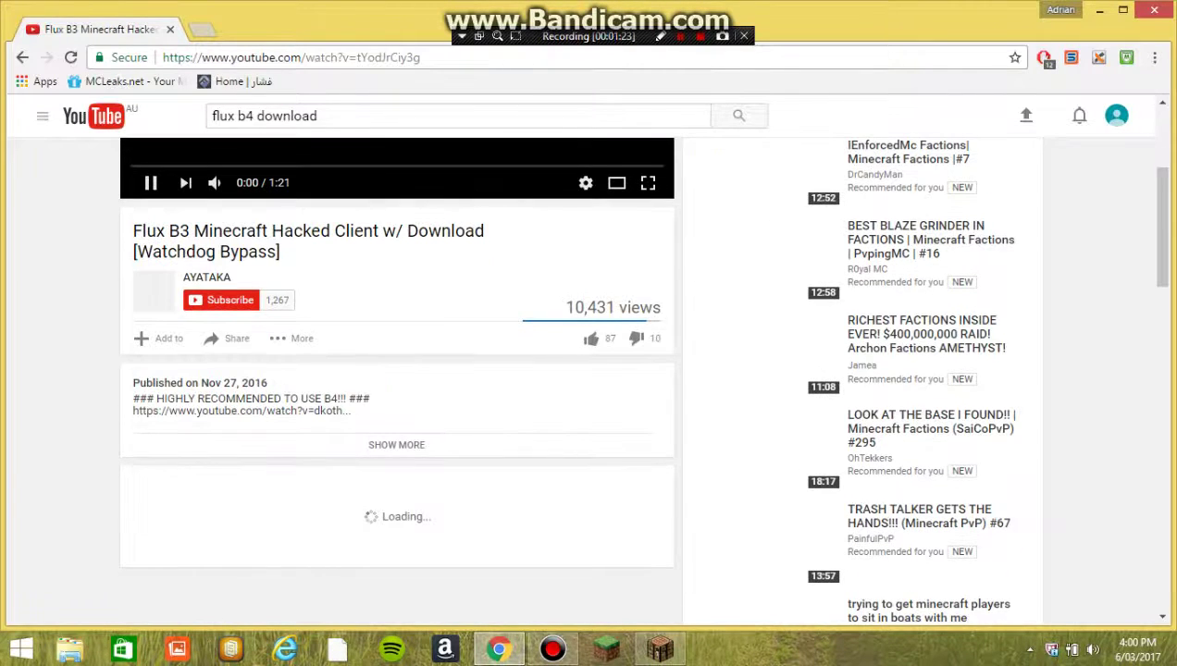
scroll(588, 380, up, 2)
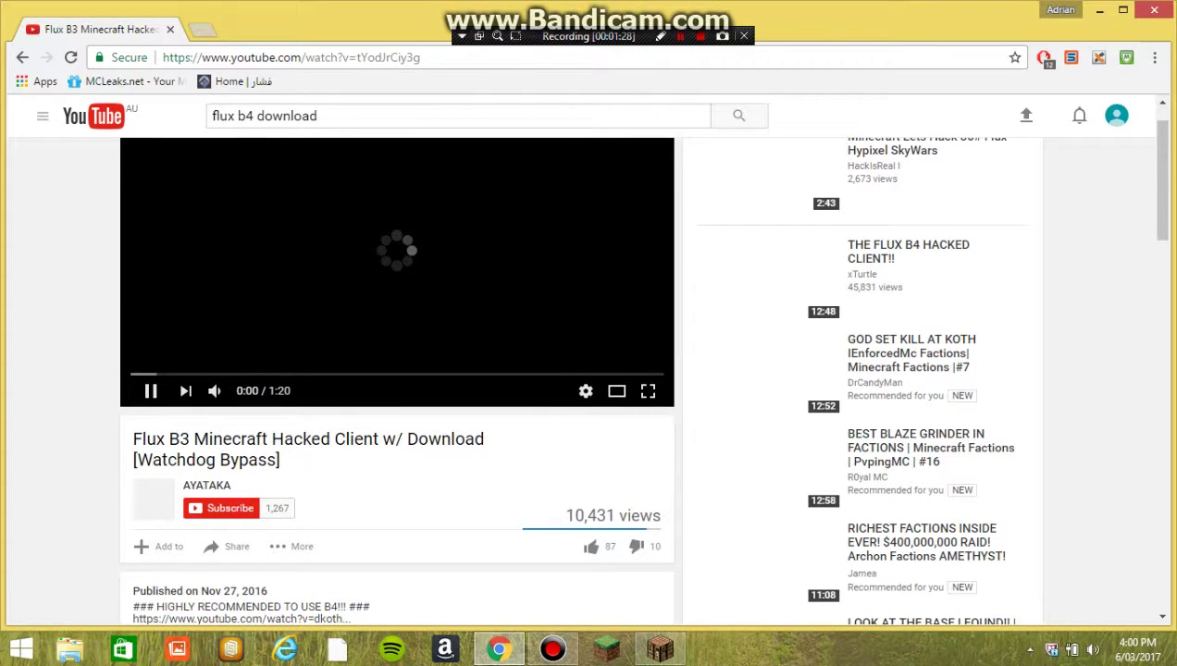
scroll(398, 370, down, 2)
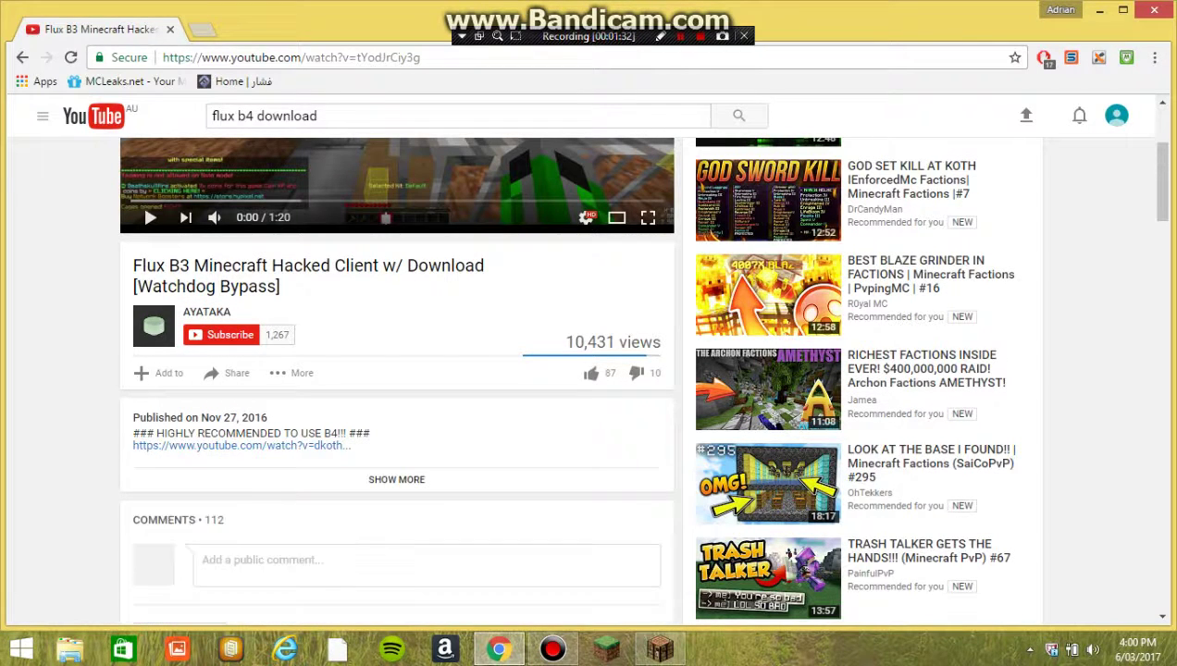
click(396, 479)
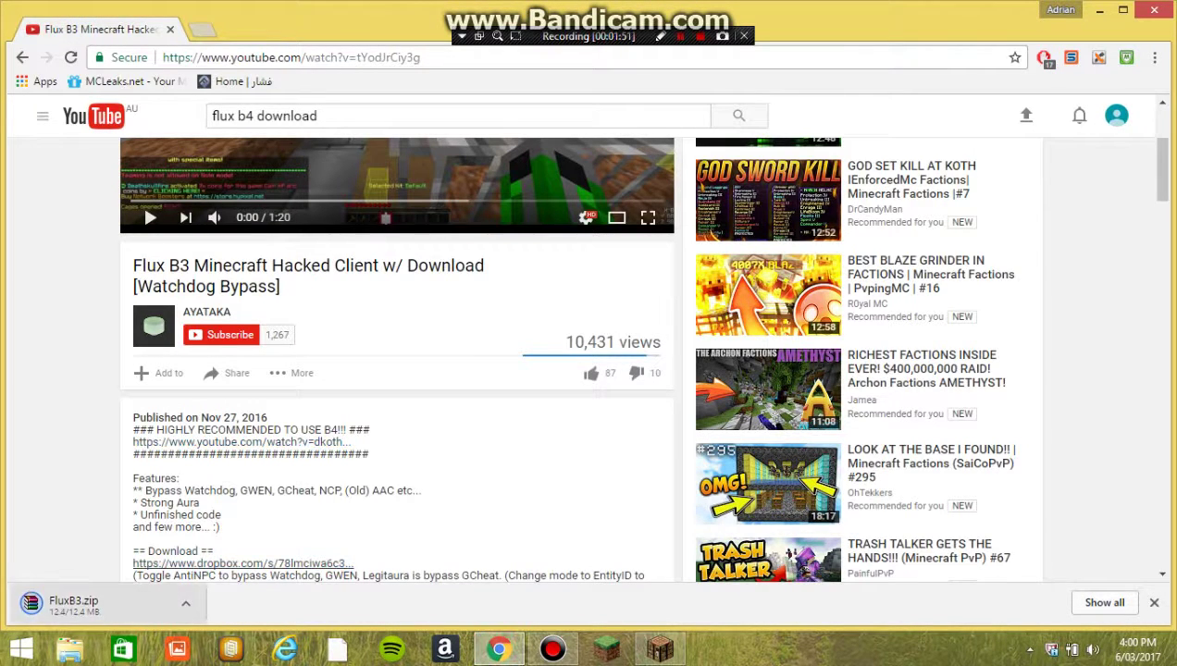
Shrink and shift the Chrome window to expose the desktop, then drag FluxB3.zip onto it.
click(1123, 9)
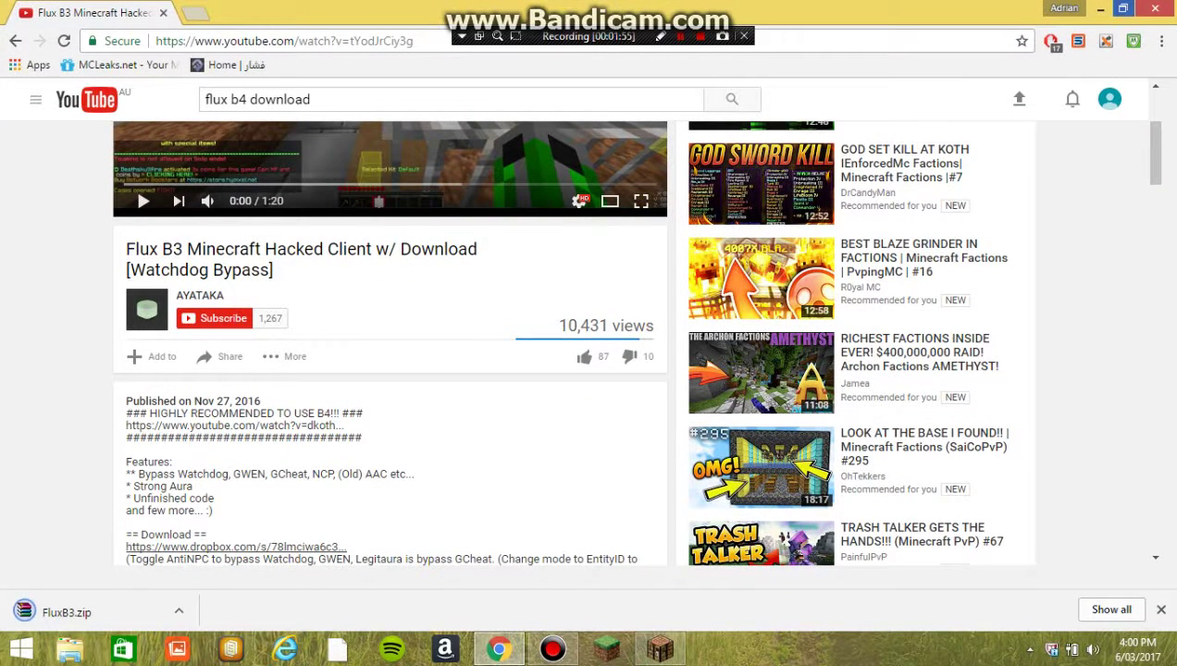
key(super+Down)
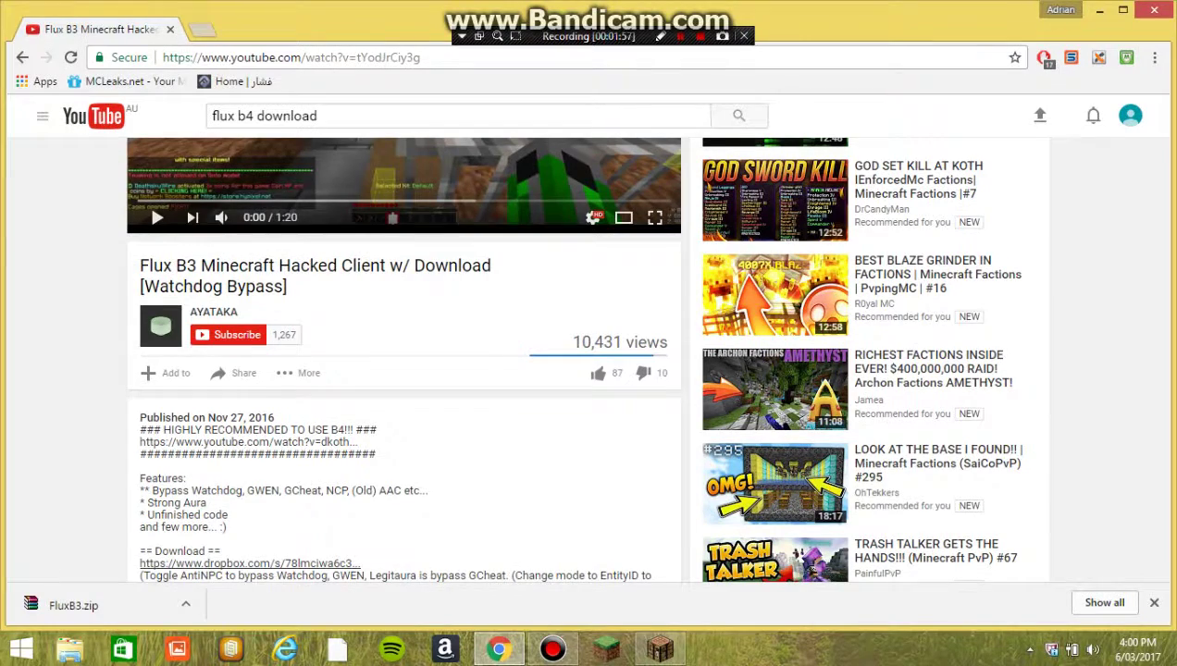
key(super+Up)
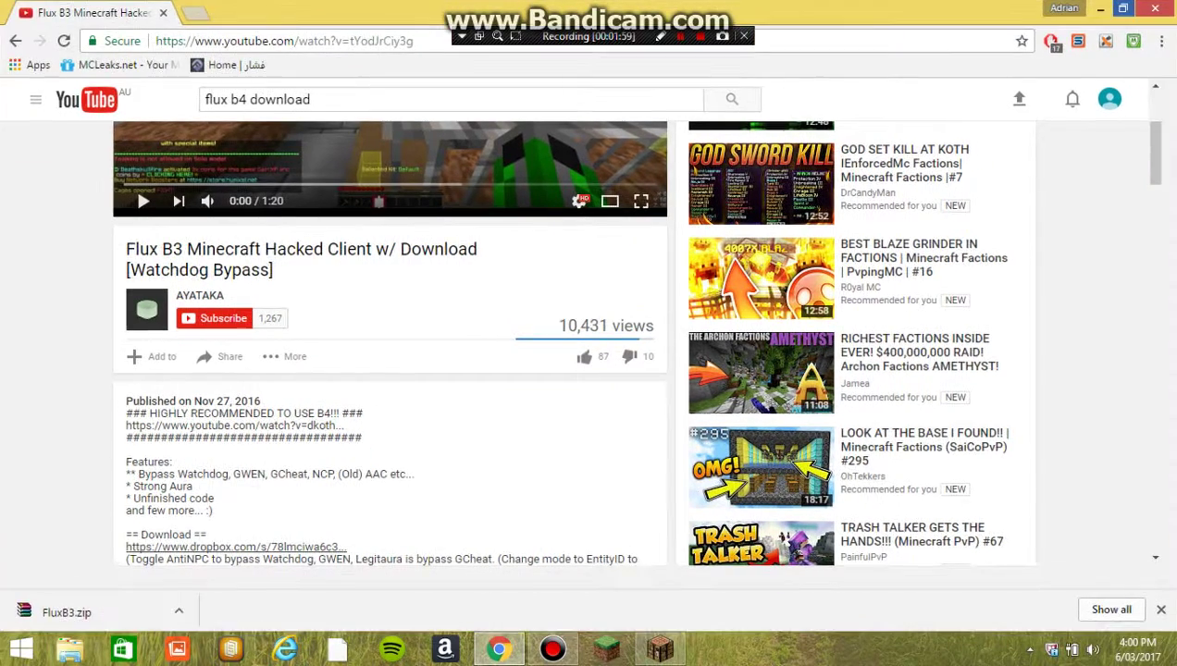
key(super+Down)
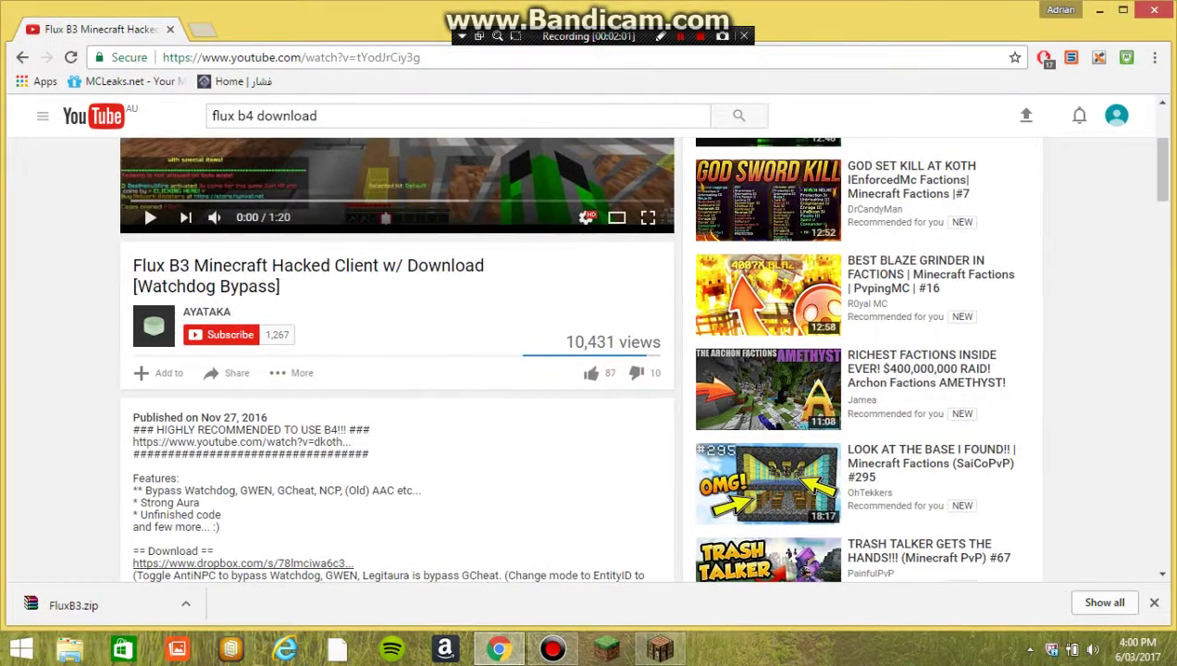
mouse_move(371, 14)
mouse_down()
mouse_move(231, 19)
mouse_move(500, 23)
mouse_up()
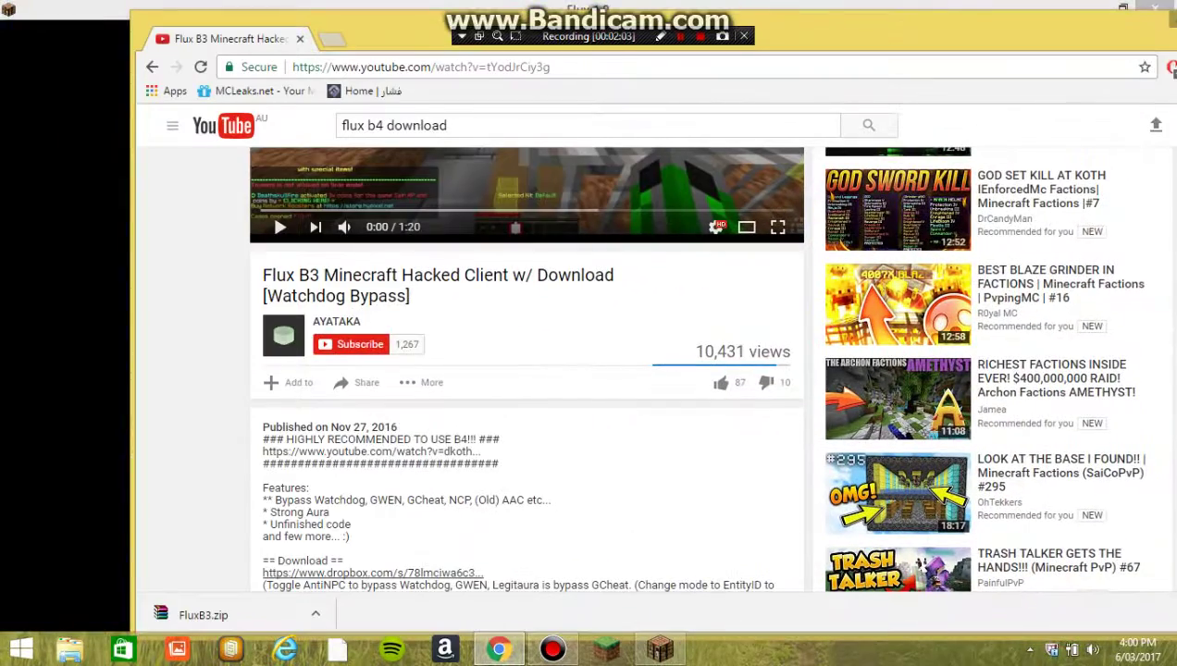
key(super+Up)
key(super+Down)
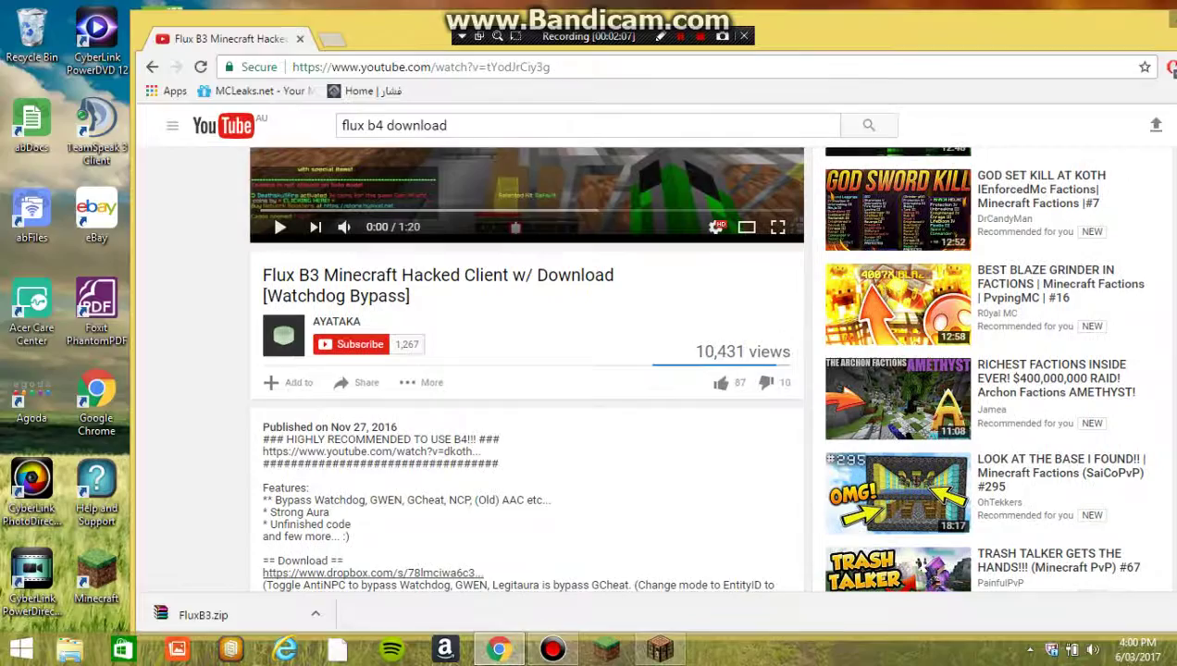
drag(379, 24, 222, 29)
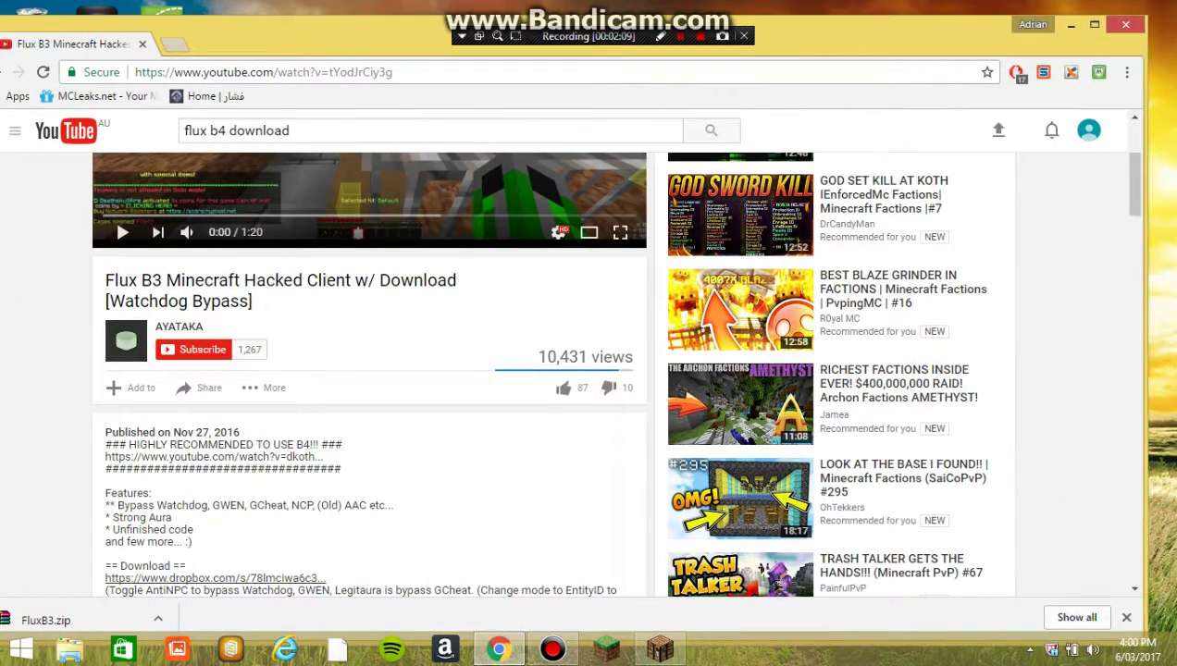
drag(1146, 324, 507, 324)
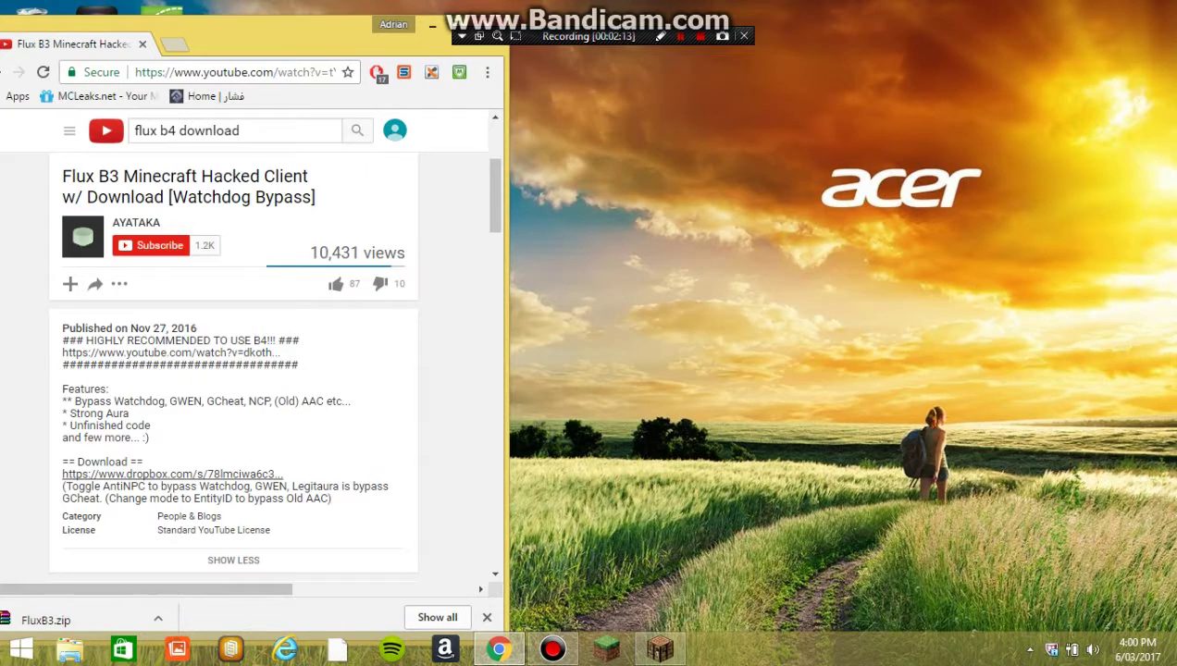
drag(45, 620, 1005, 213)
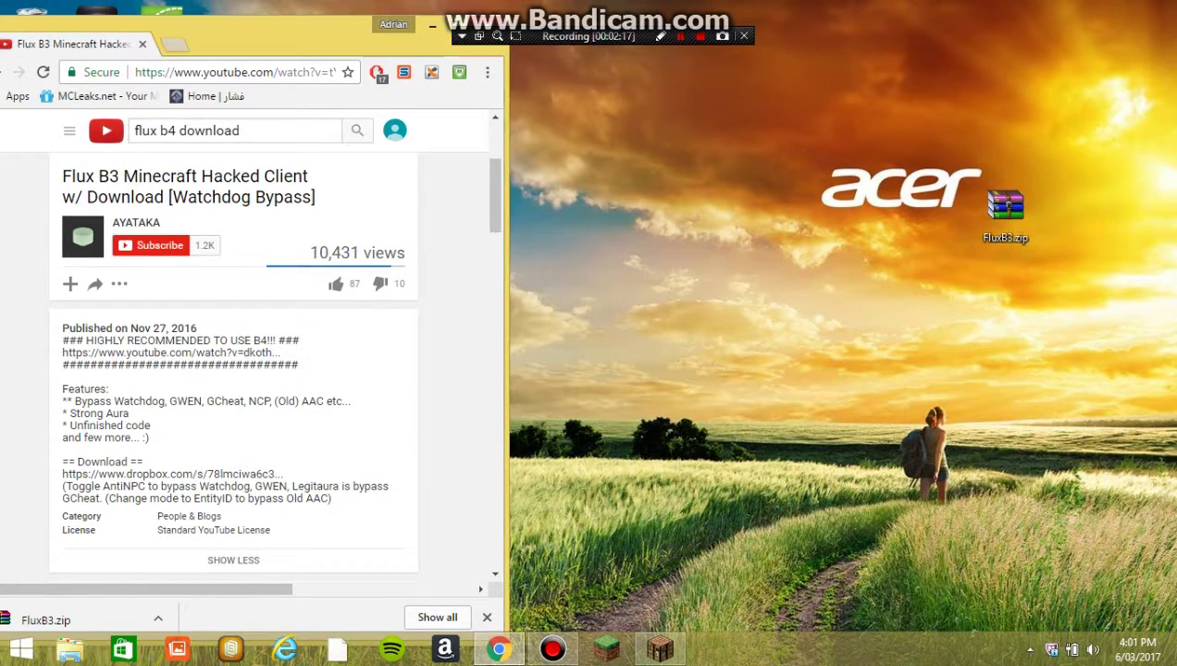
Minimize Chrome to reveal FluxB3.zip on the desktop and bring up the Bandicam window.
click(491, 24)
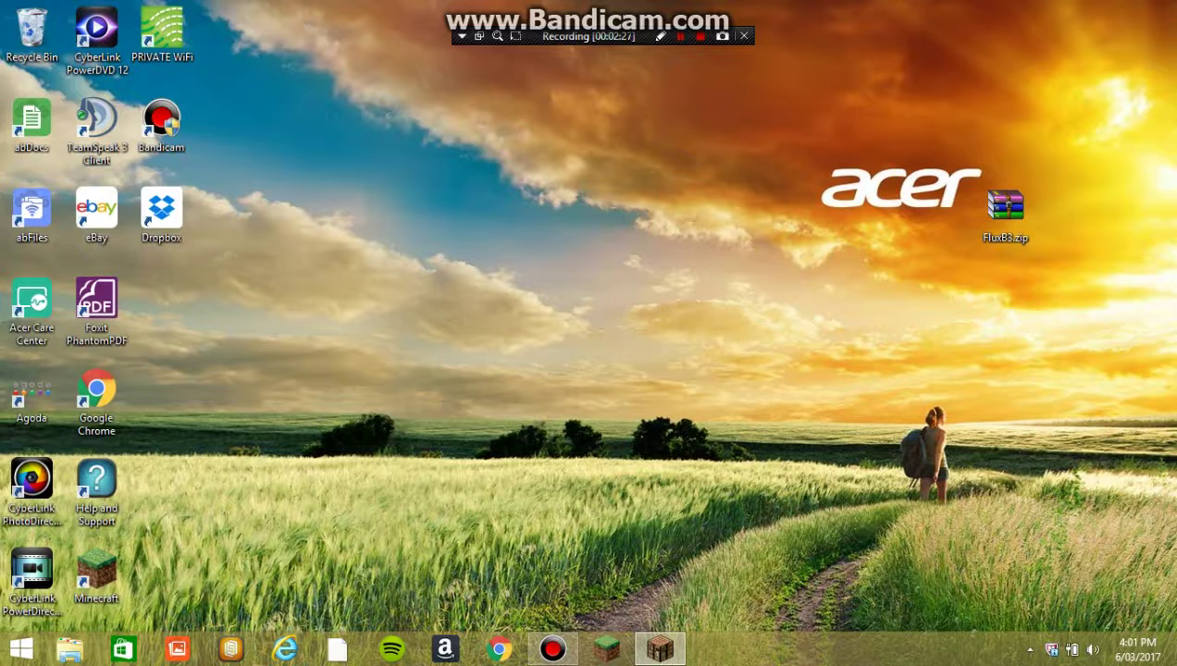
click(552, 648)
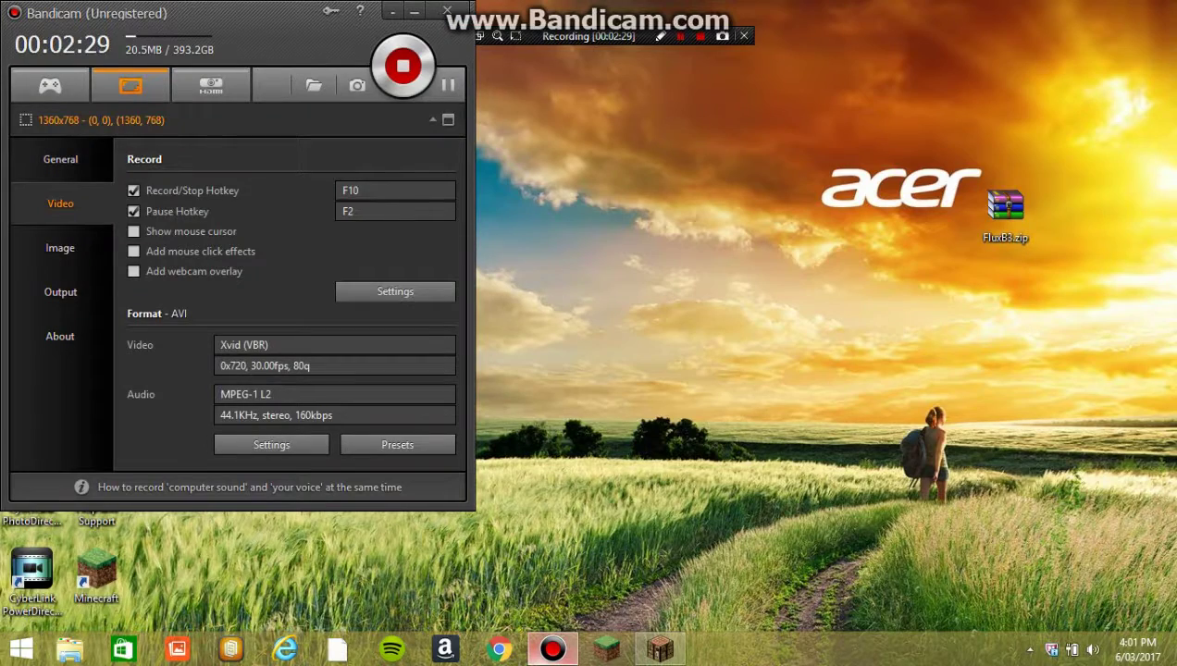
Open FluxB3.zip from the desktop to look inside, then close the archive window.
click(414, 12)
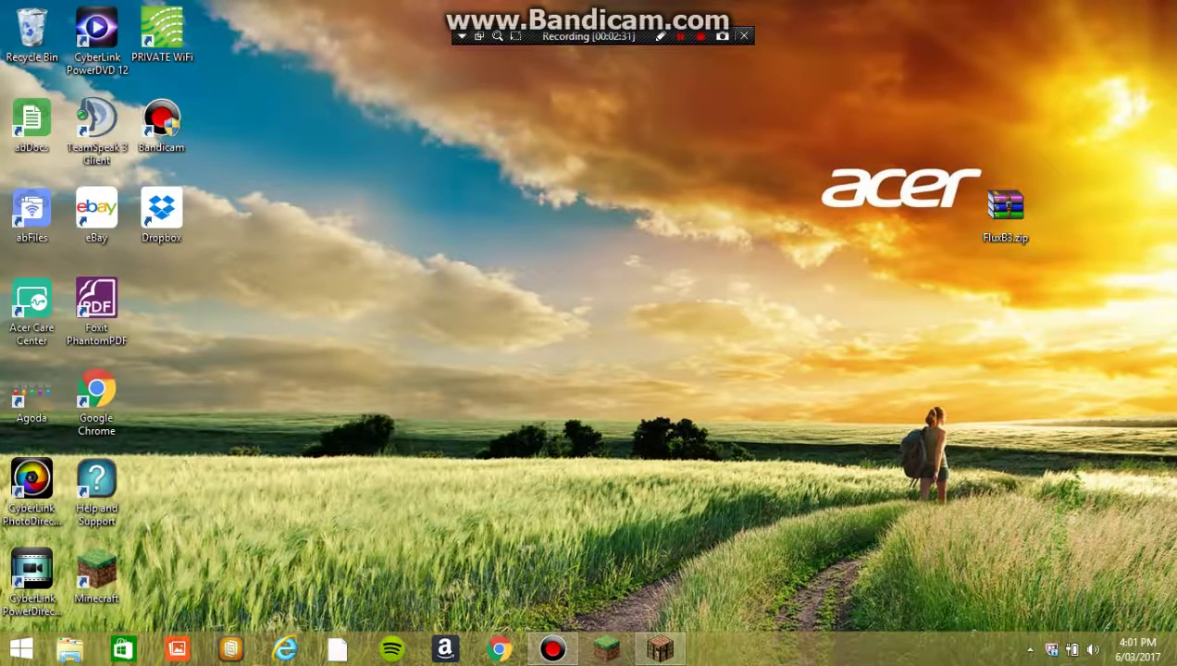
click(1005, 211)
double_click(1005, 211)
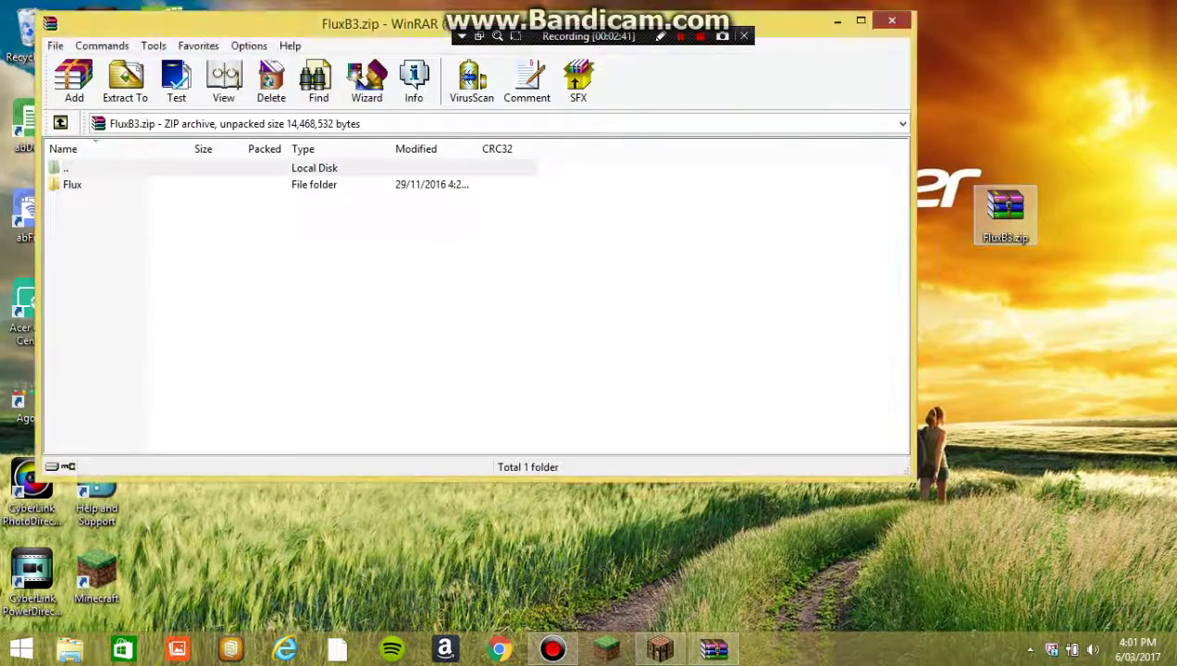
click(891, 20)
Extract FluxB3.zip with WinRAR's Extract files into the Desktop\FluxB3 folder.
right_click(993, 225)
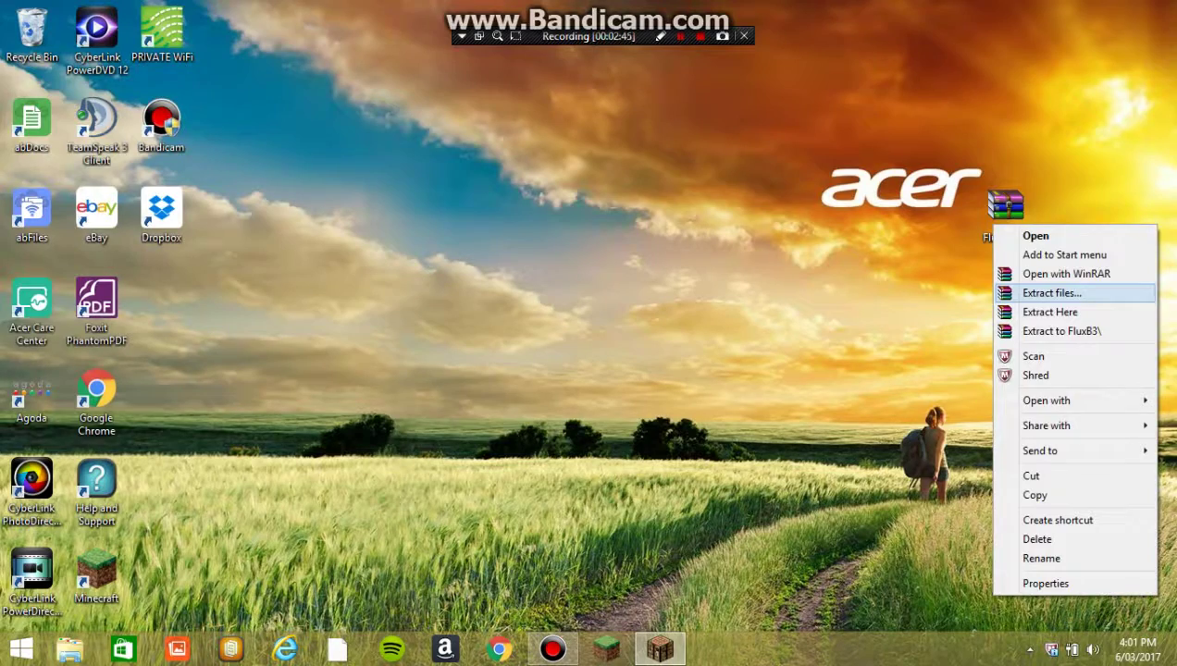
click(1052, 292)
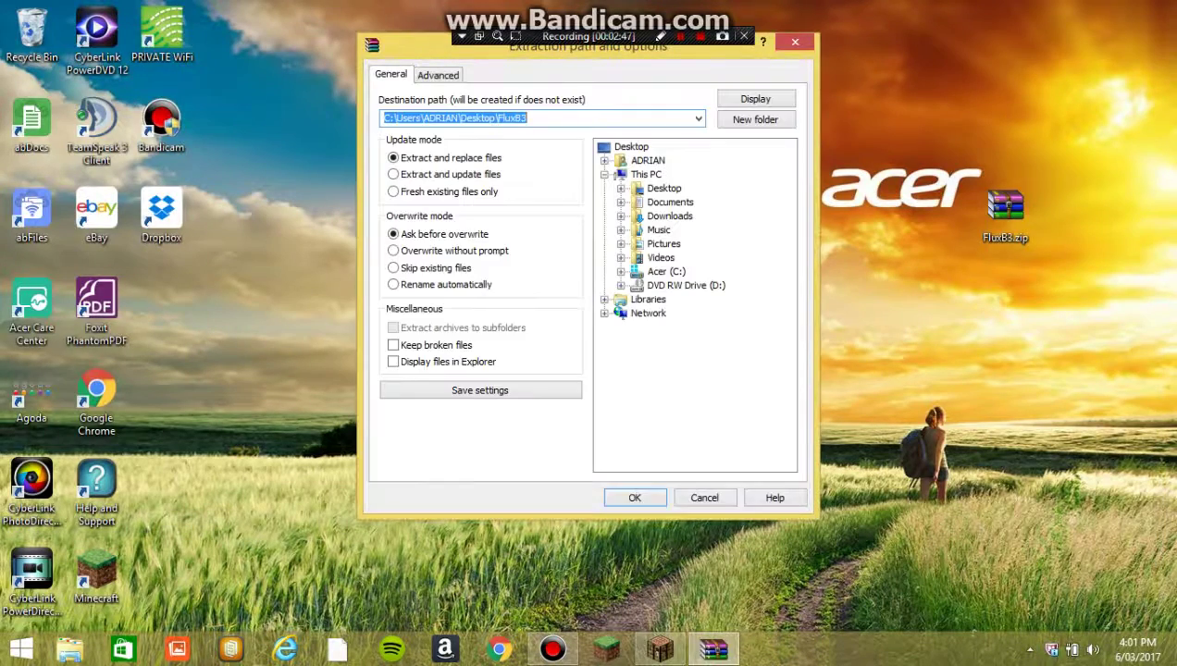
click(653, 499)
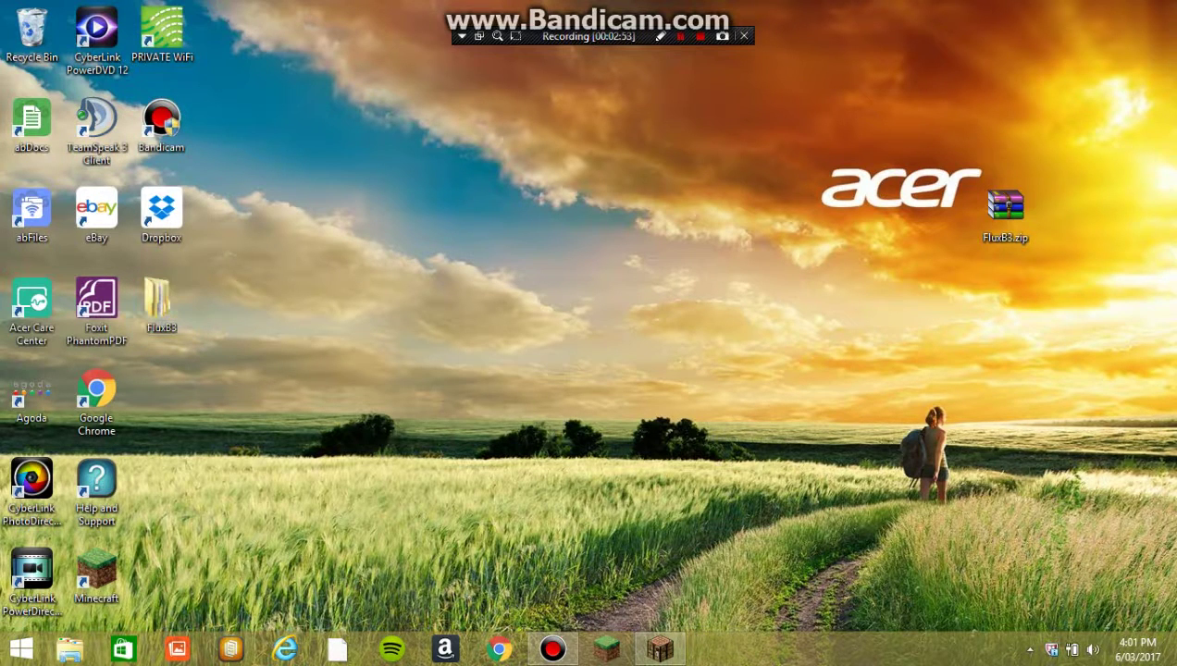
Open FluxB3 and .minecraft\versions in two Explorer windows placed side by side.
double_click(157, 301)
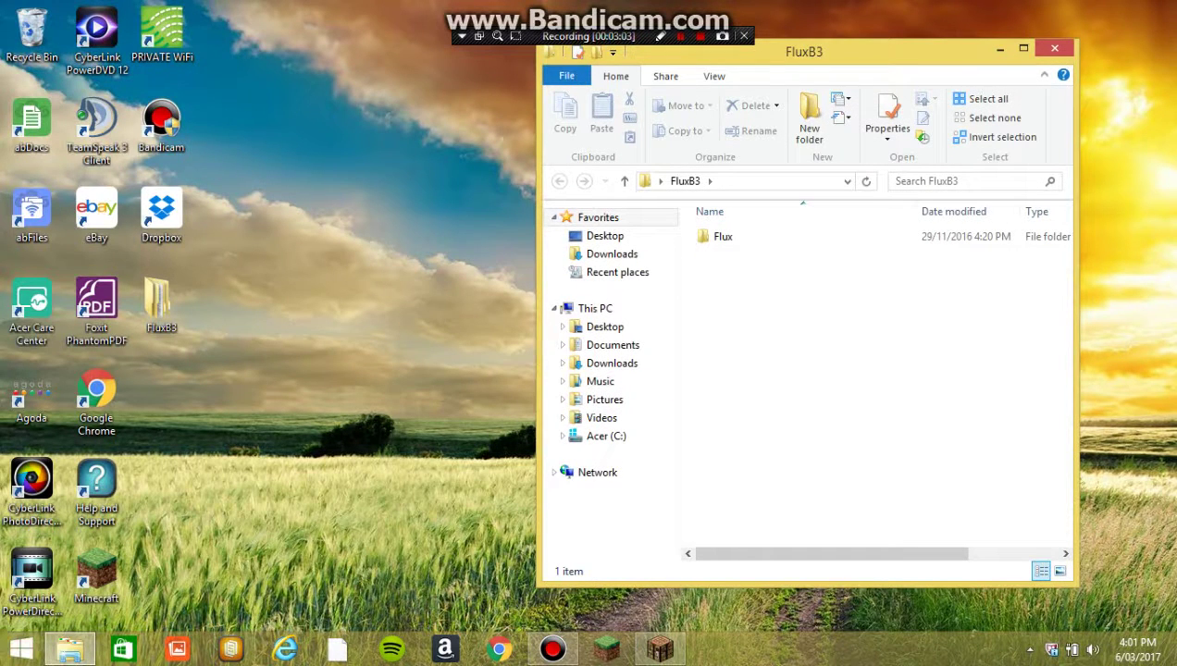
right_click(71, 649)
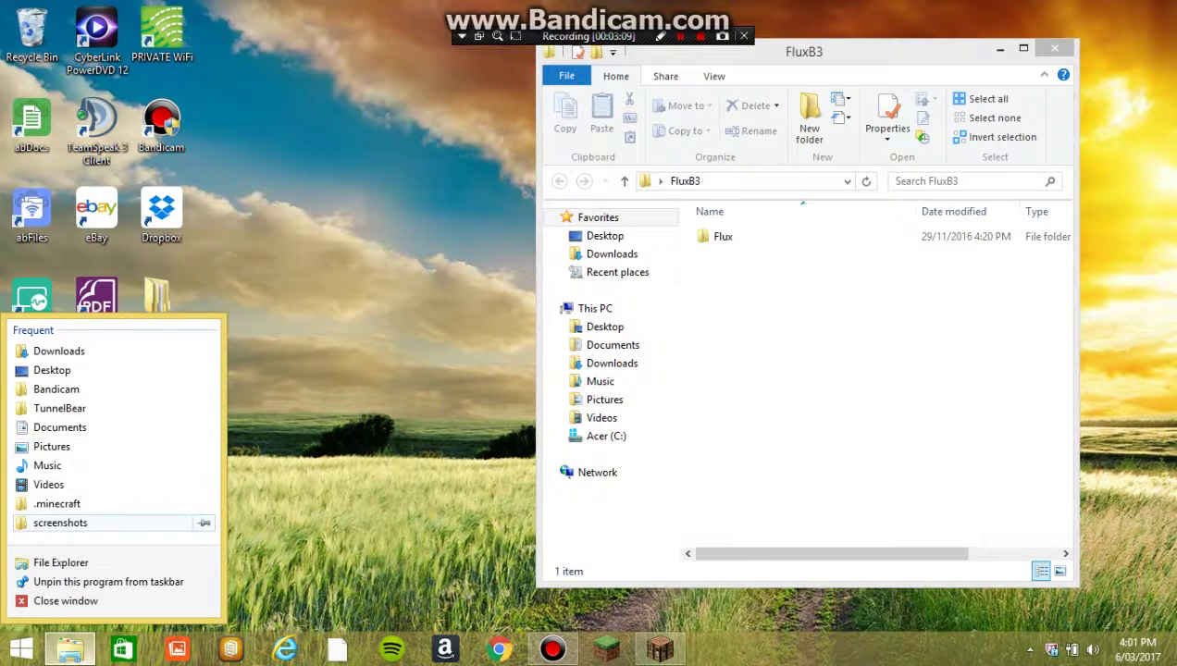
click(62, 563)
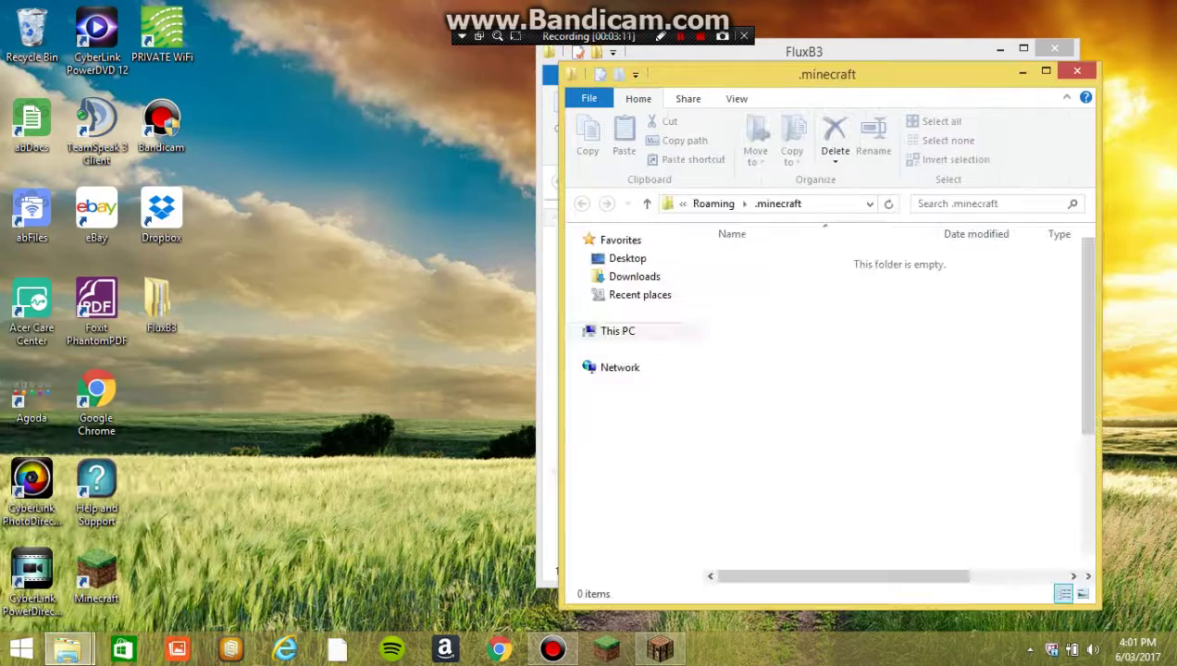
drag(827, 74, 691, 92)
click(617, 532)
key(Return)
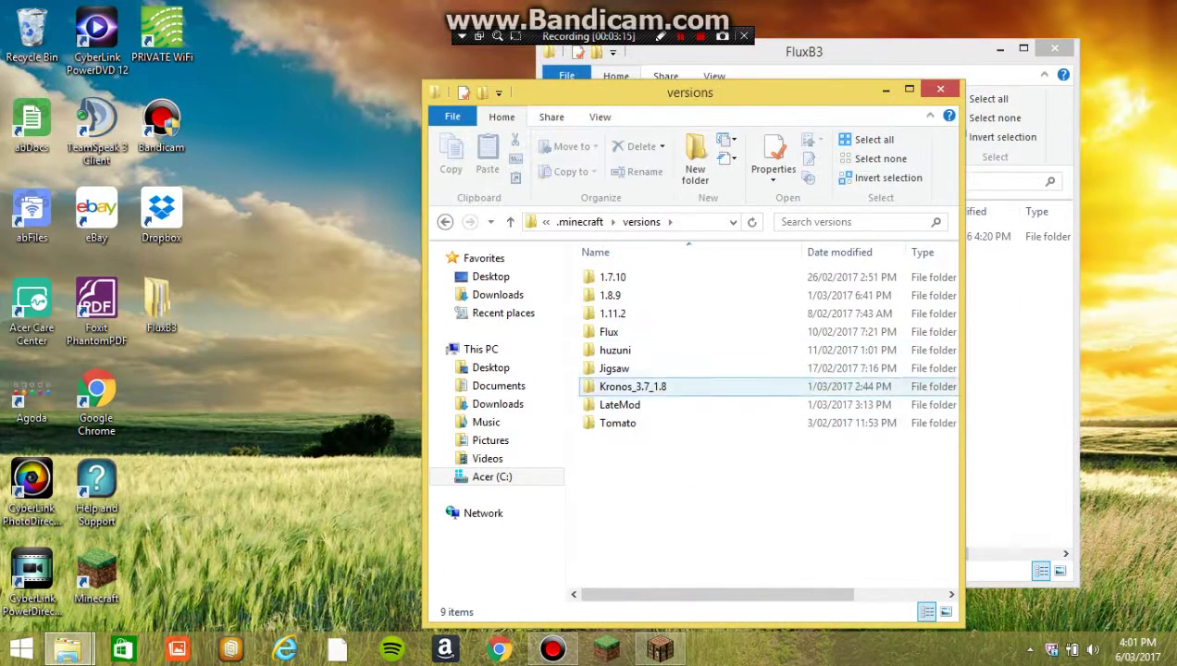
mouse_move(648, 93)
mouse_down()
mouse_move(468, 56)
mouse_move(284, 57)
mouse_up()
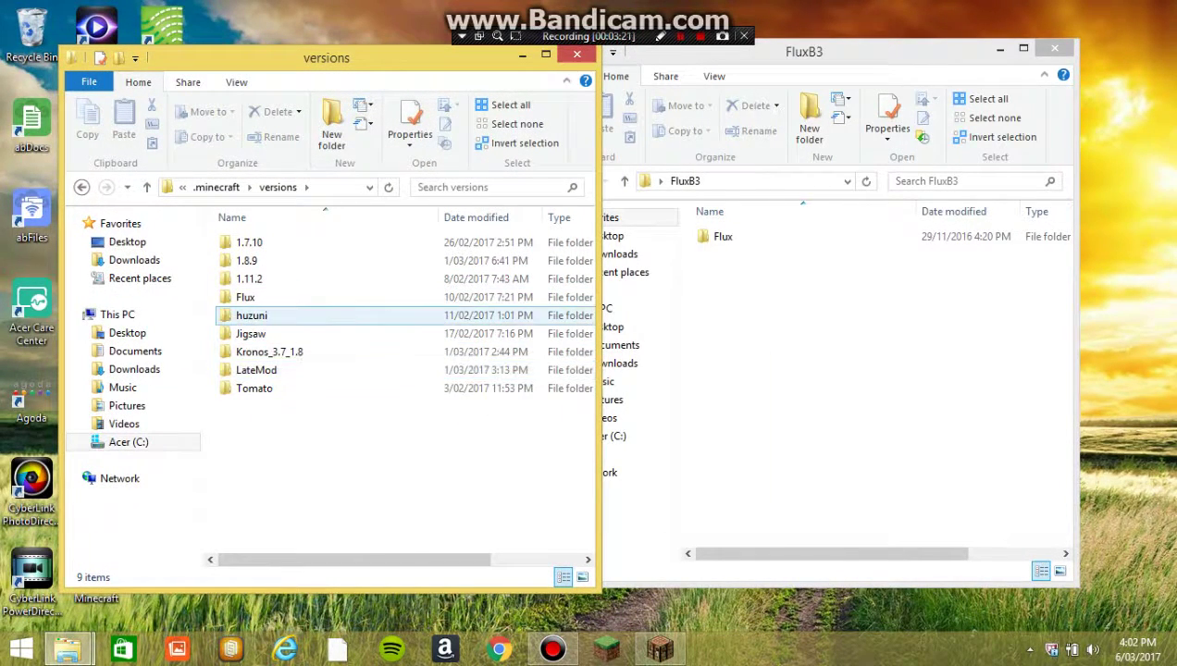
Drag the Flux folder into .minecraft\versions, replacing existing files, and close both Explorer windows.
mouse_move(756, 239)
mouse_down()
mouse_move(714, 431)
mouse_move(731, 278)
mouse_up()
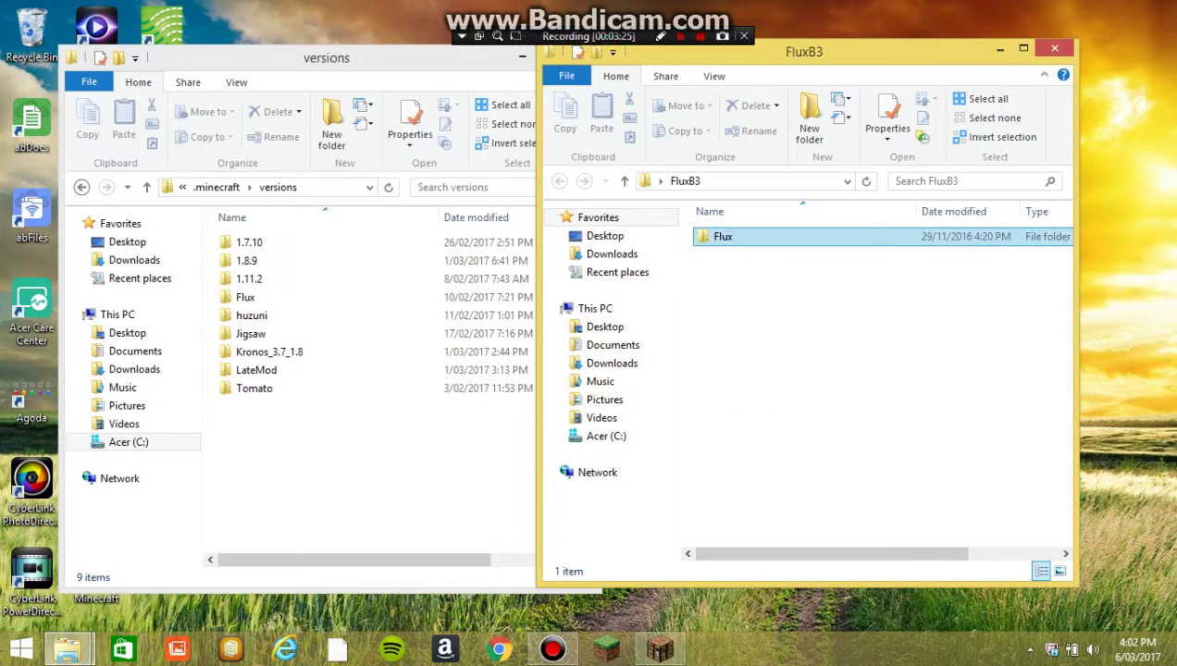
drag(755, 232, 677, 420)
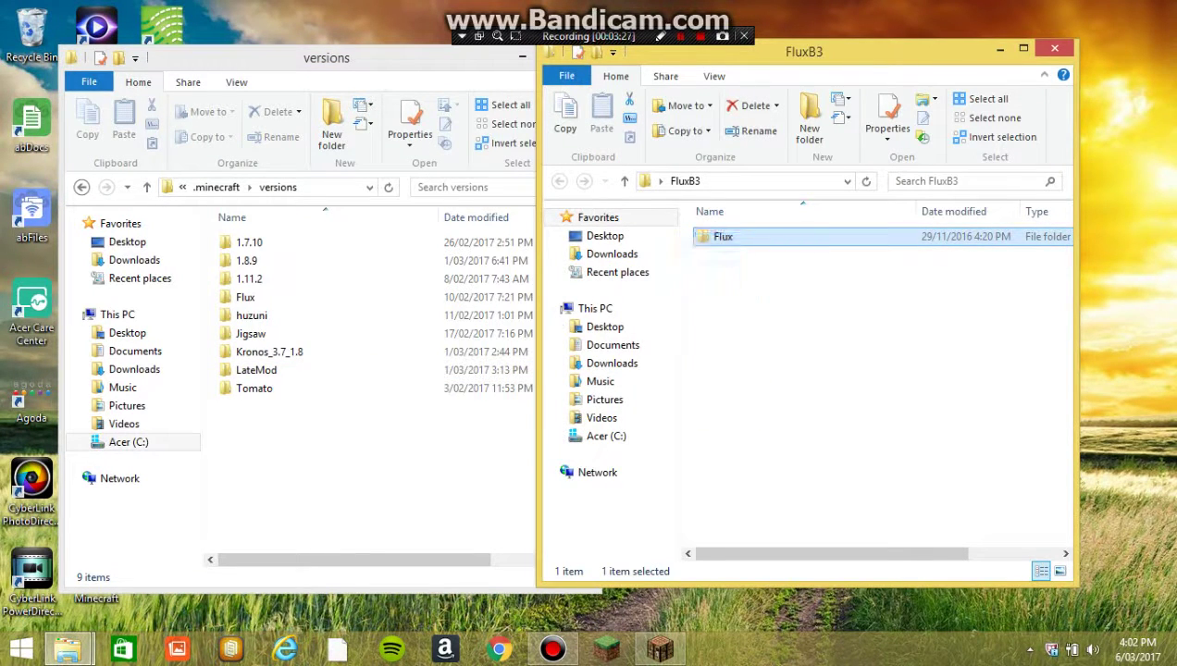
mouse_move(722, 238)
mouse_down()
mouse_move(662, 241)
mouse_move(309, 457)
mouse_move(324, 467)
mouse_move(559, 384)
mouse_move(1029, 272)
mouse_up()
mouse_move(723, 237)
mouse_down()
mouse_move(810, 213)
mouse_move(407, 444)
mouse_up()
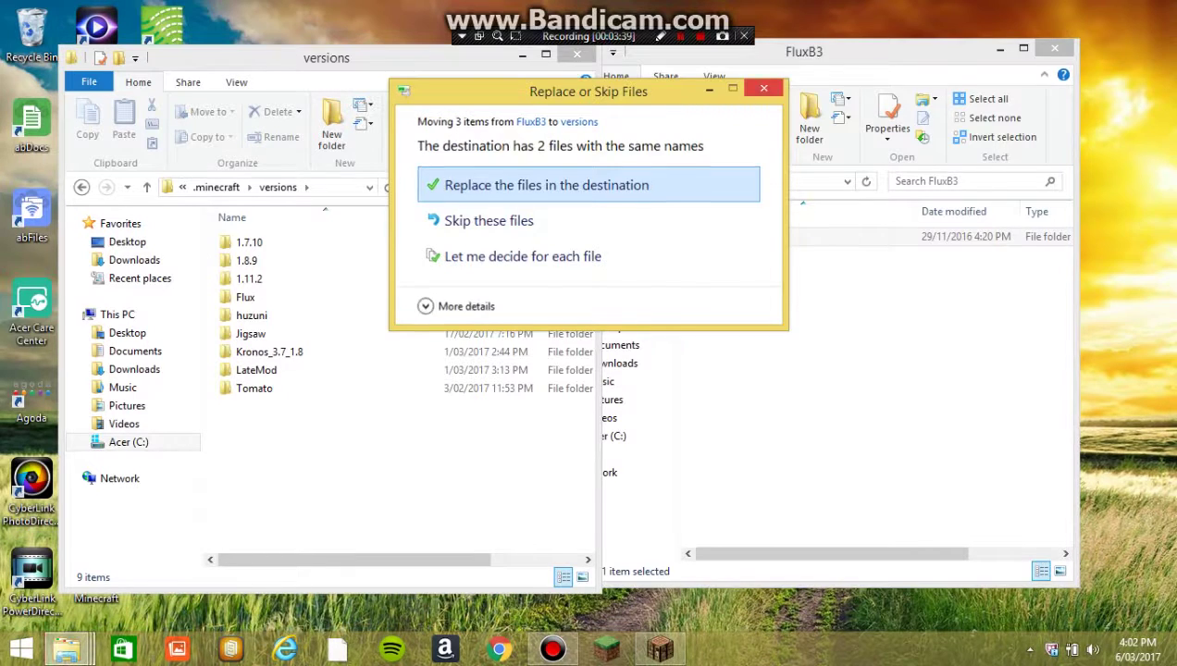
key(Escape)
click(1053, 48)
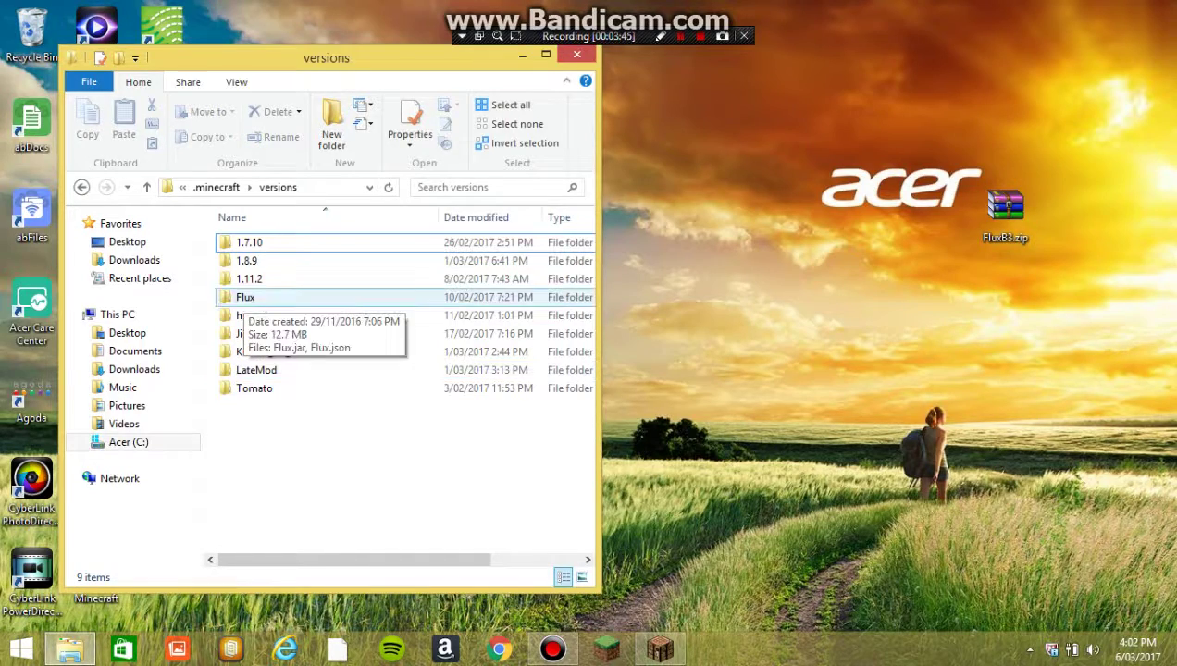
click(577, 55)
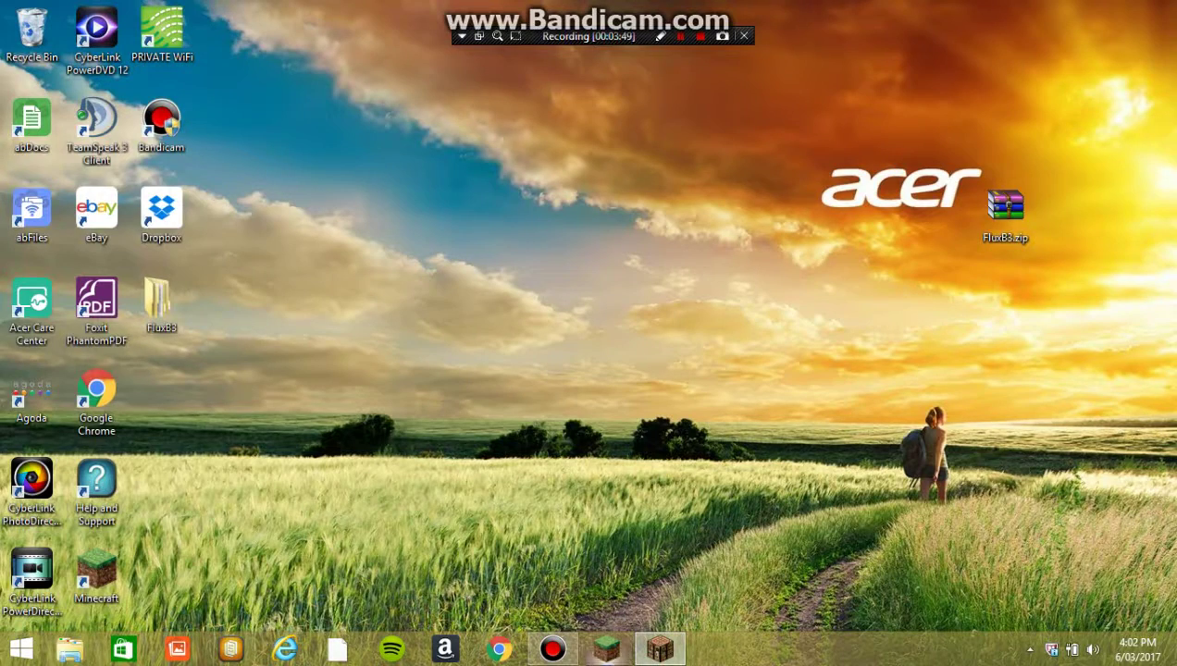
Open the Minecraft Launcher and start a new configuration under Launch options.
click(659, 648)
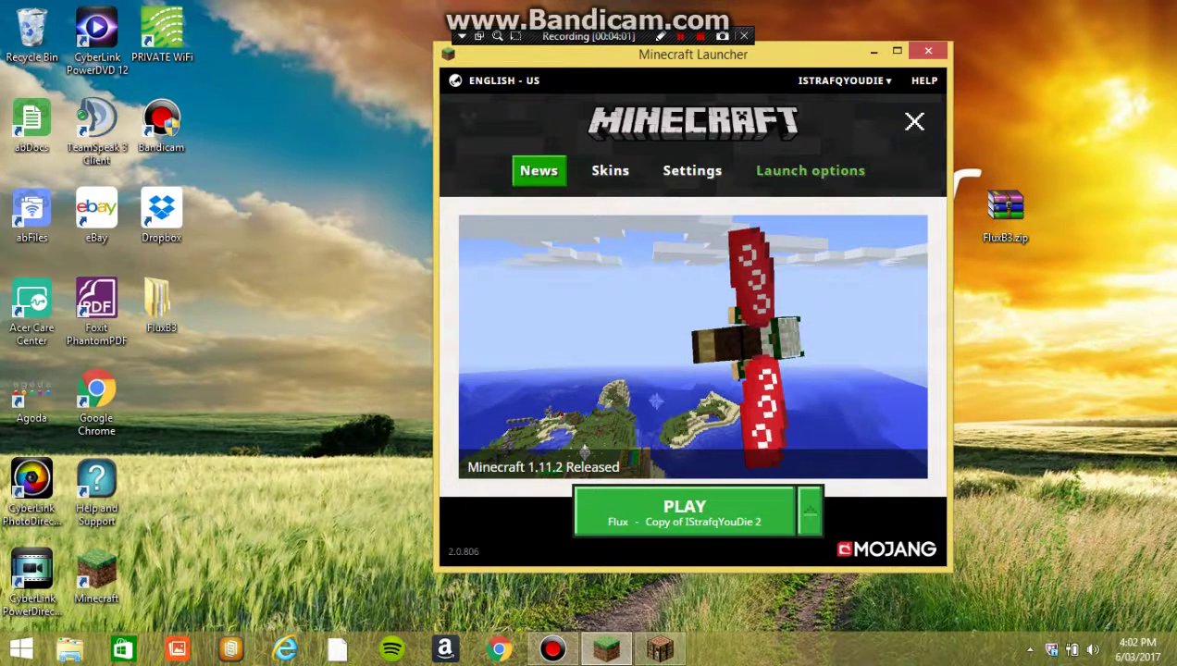
click(810, 171)
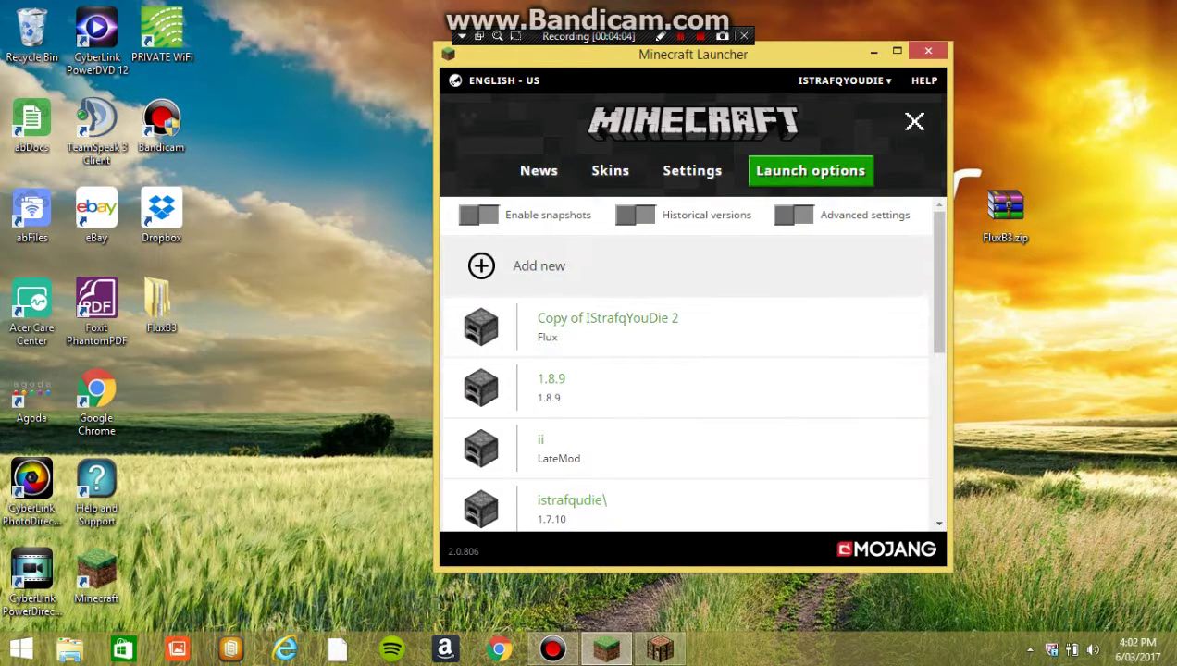
click(539, 266)
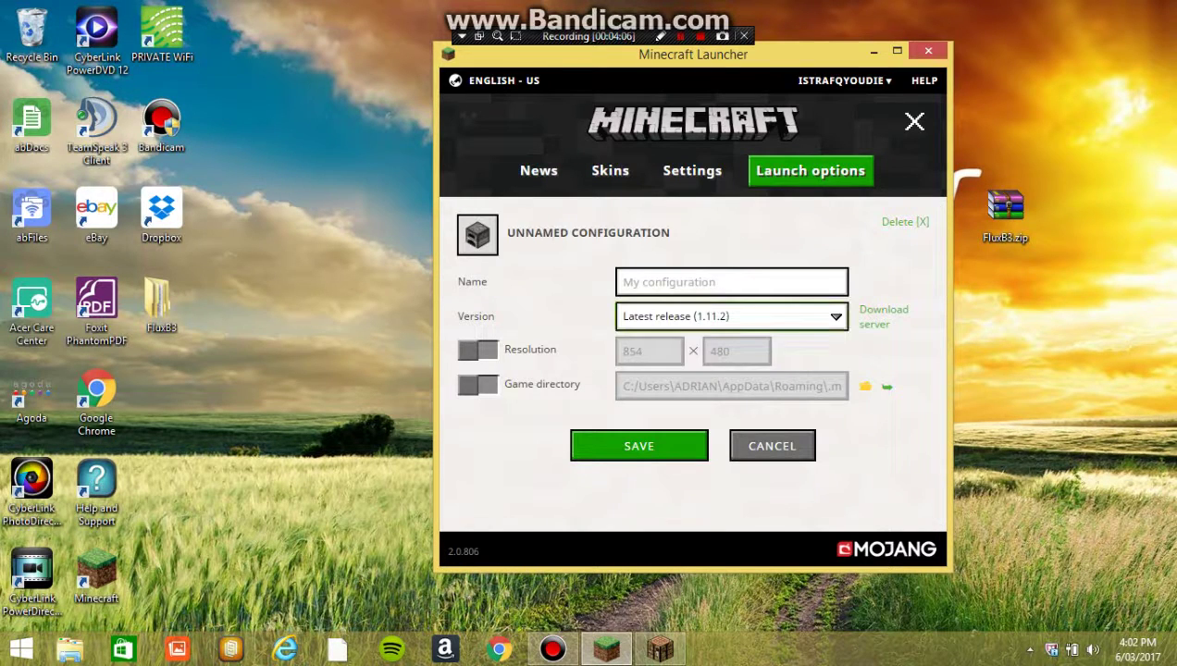
Set the new configuration's version to release Flux and name it 'flux'.
click(731, 315)
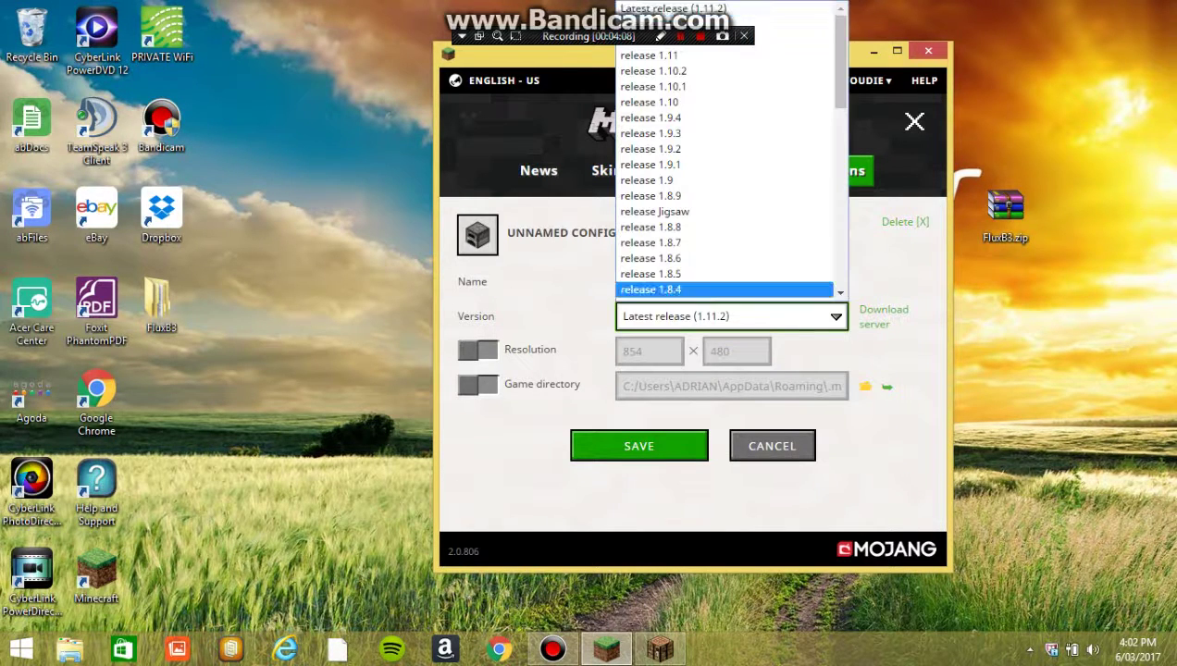
scroll(722, 105, down, 5)
scroll(722, 157, up, 4)
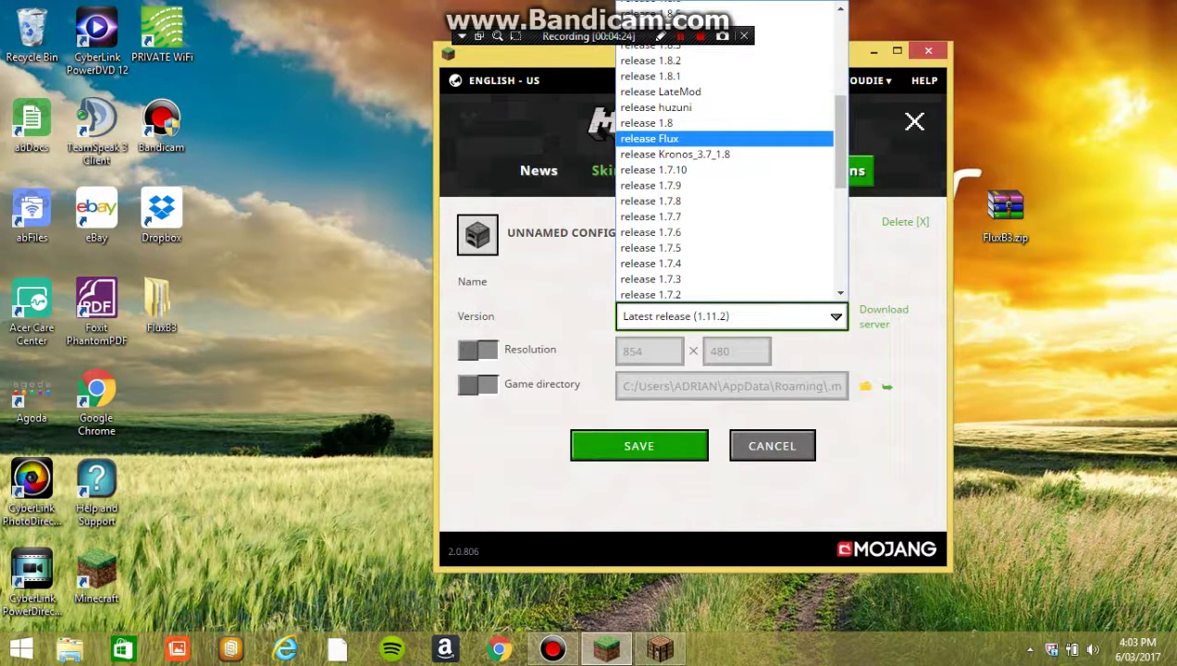
click(649, 139)
click(666, 282)
text(flux)
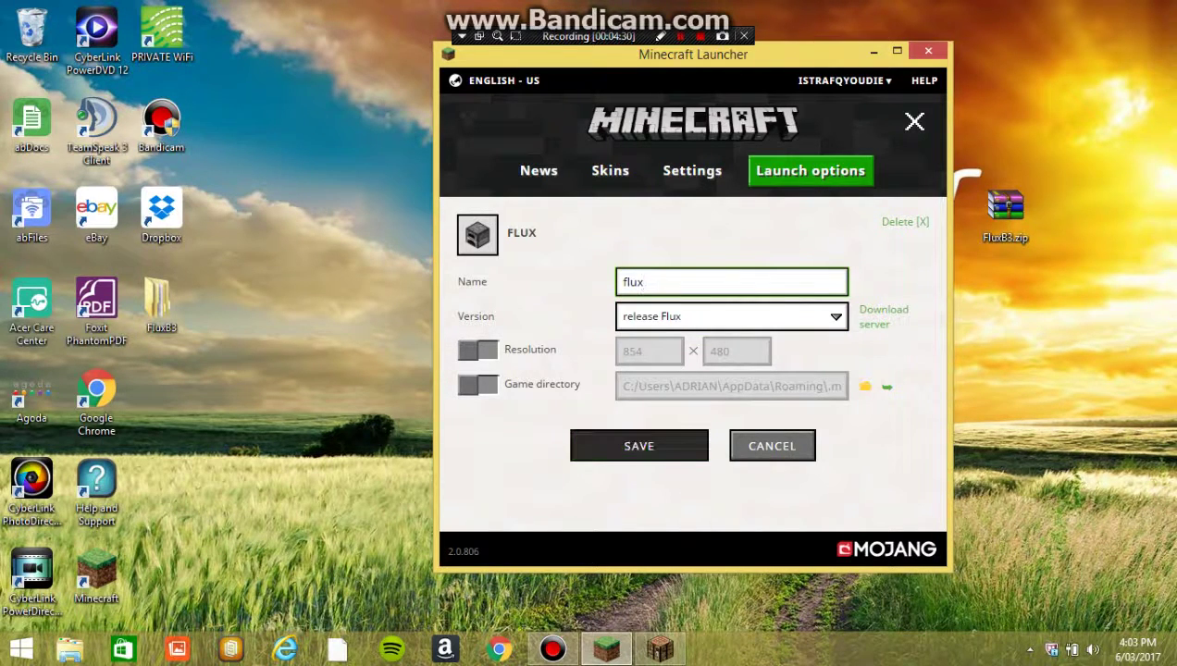
Save the 'flux' configuration and scroll the launch options list to confirm it appears.
click(638, 446)
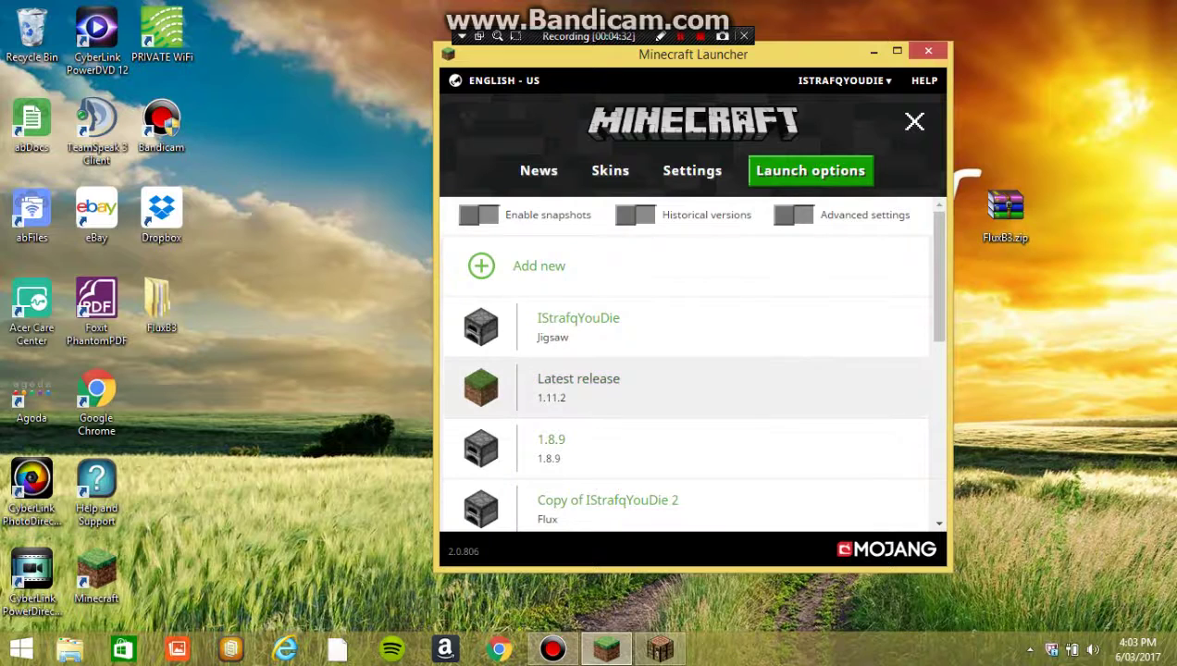
scroll(684, 407, down, 5)
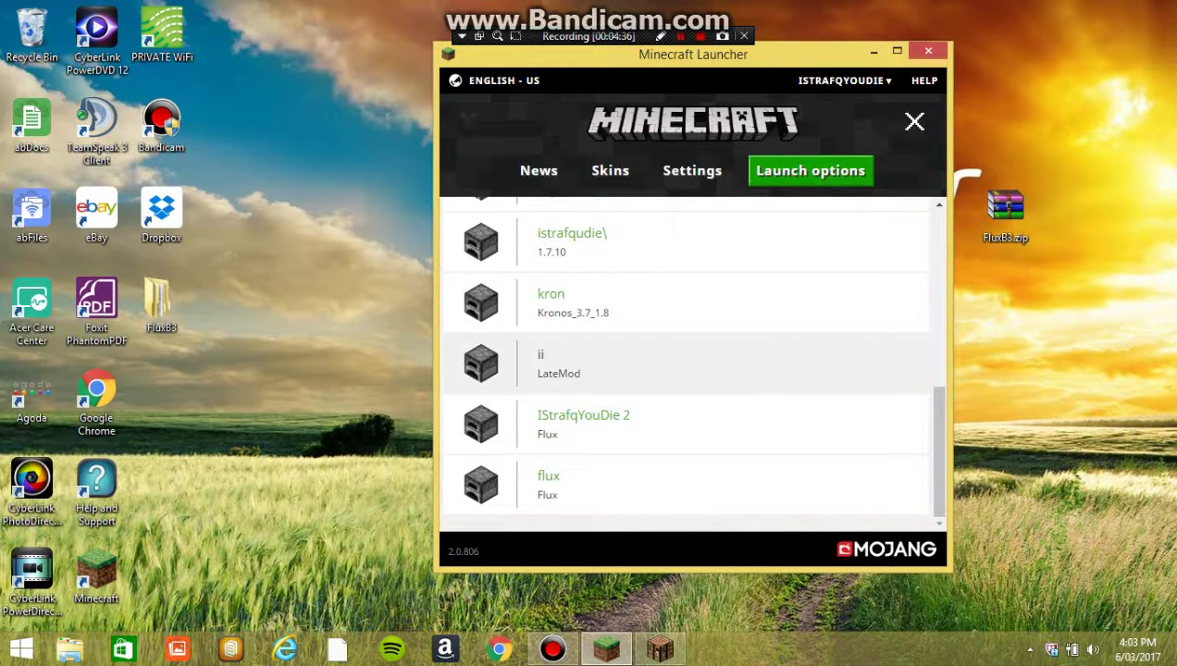
scroll(685, 388, up, 1)
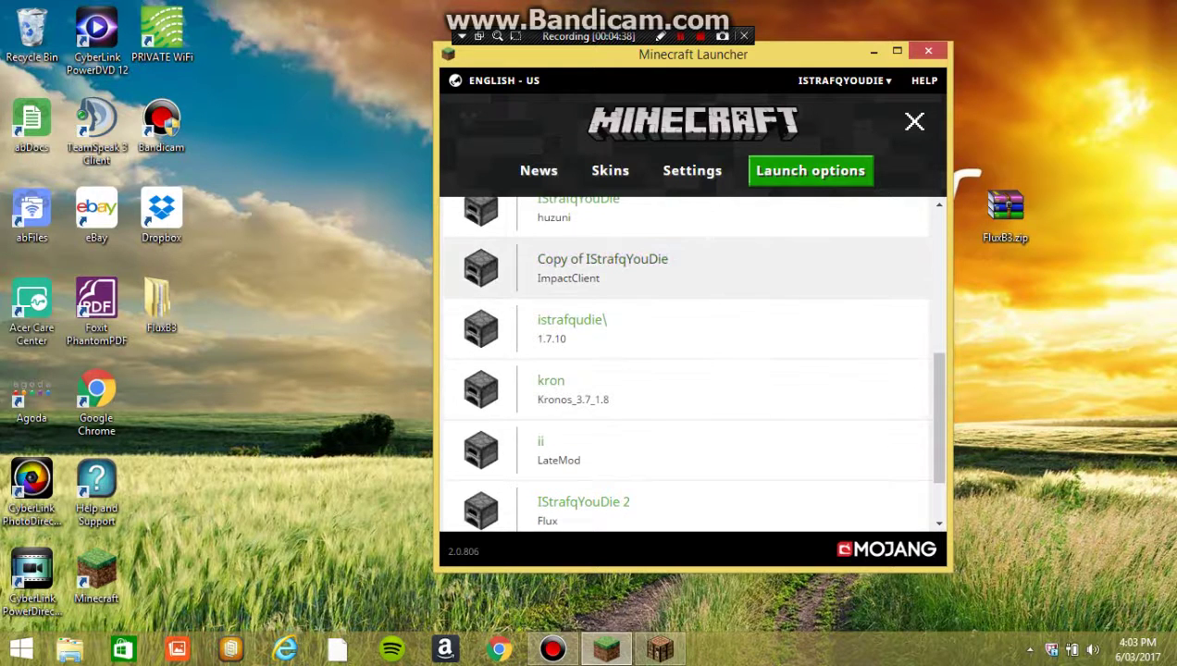
scroll(685, 417, up, 2)
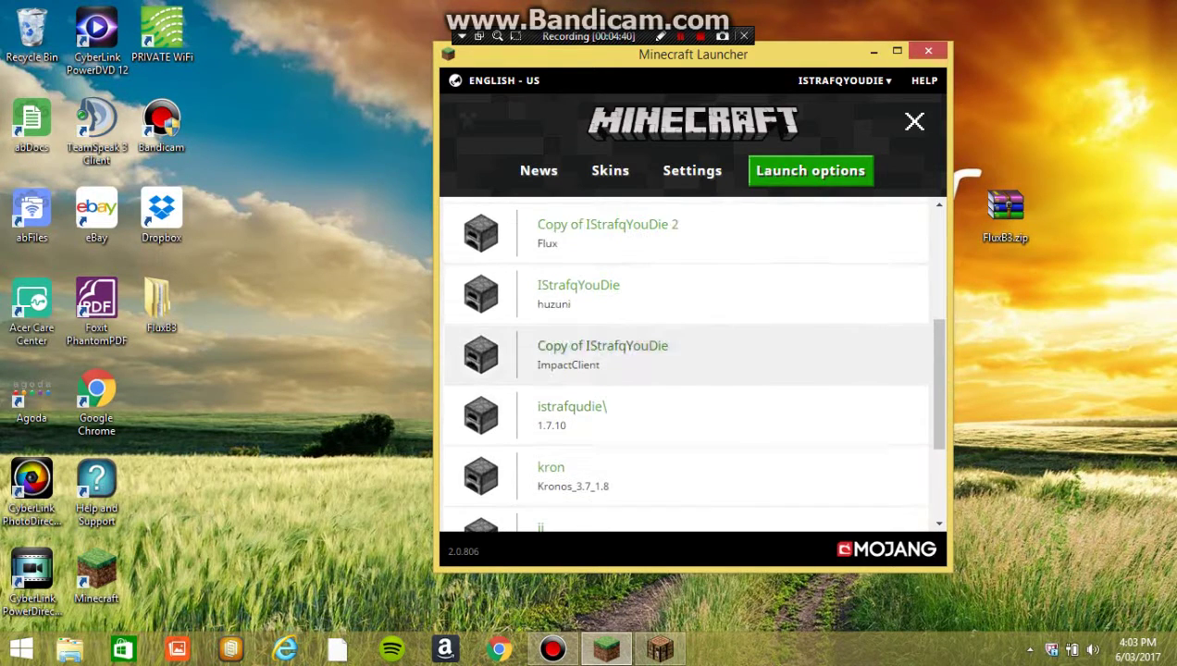
scroll(685, 361, up, 2)
scroll(685, 380, up, 2)
scroll(685, 379, up, 2)
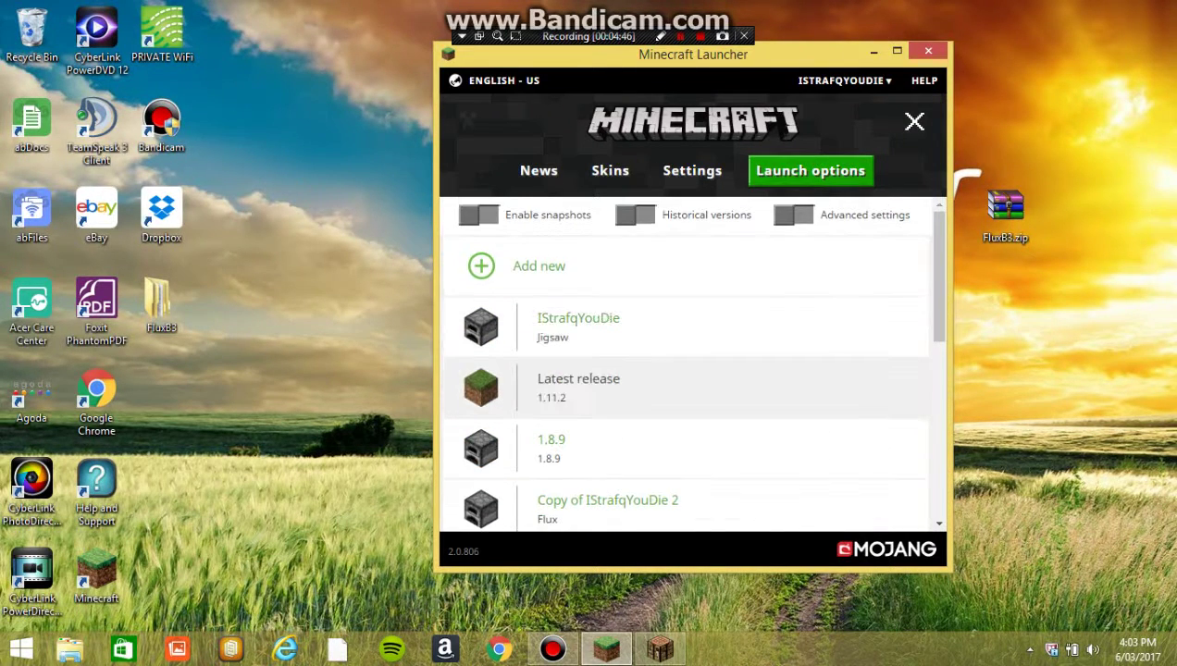
scroll(692, 370, down, 6)
scroll(692, 370, up, 6)
scroll(692, 370, down, 1)
scroll(685, 370, down, 5)
scroll(685, 370, up, 6)
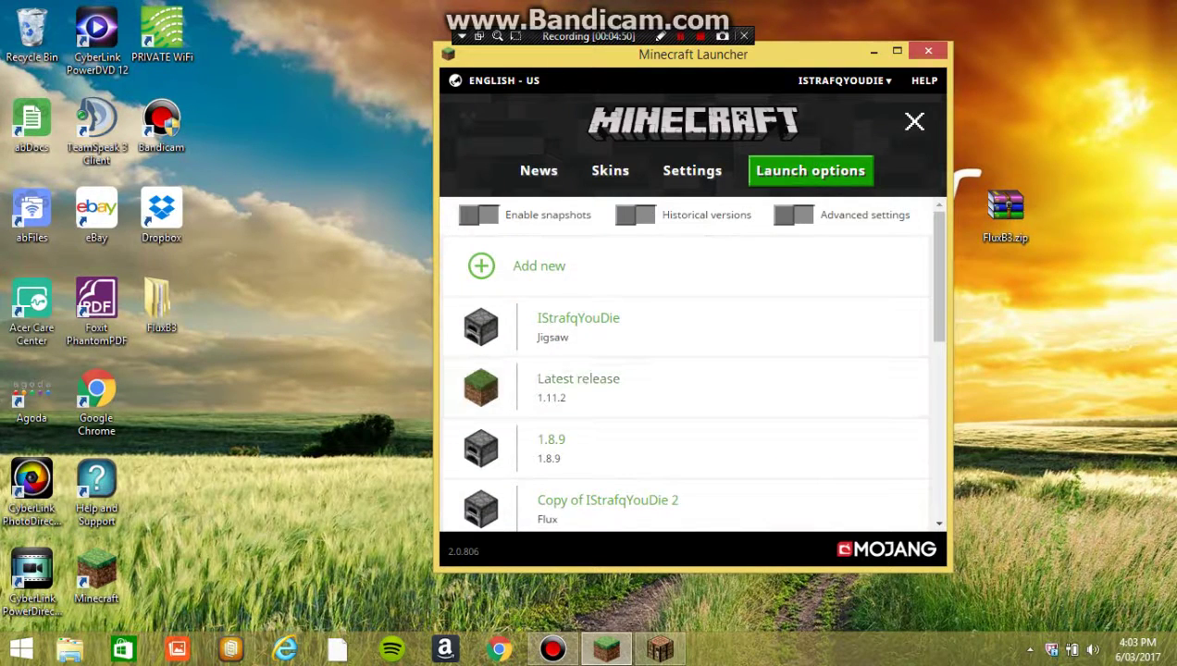
Launch Minecraft from the launcher's news page with the Flux profile to reach the Flux main menu.
click(539, 170)
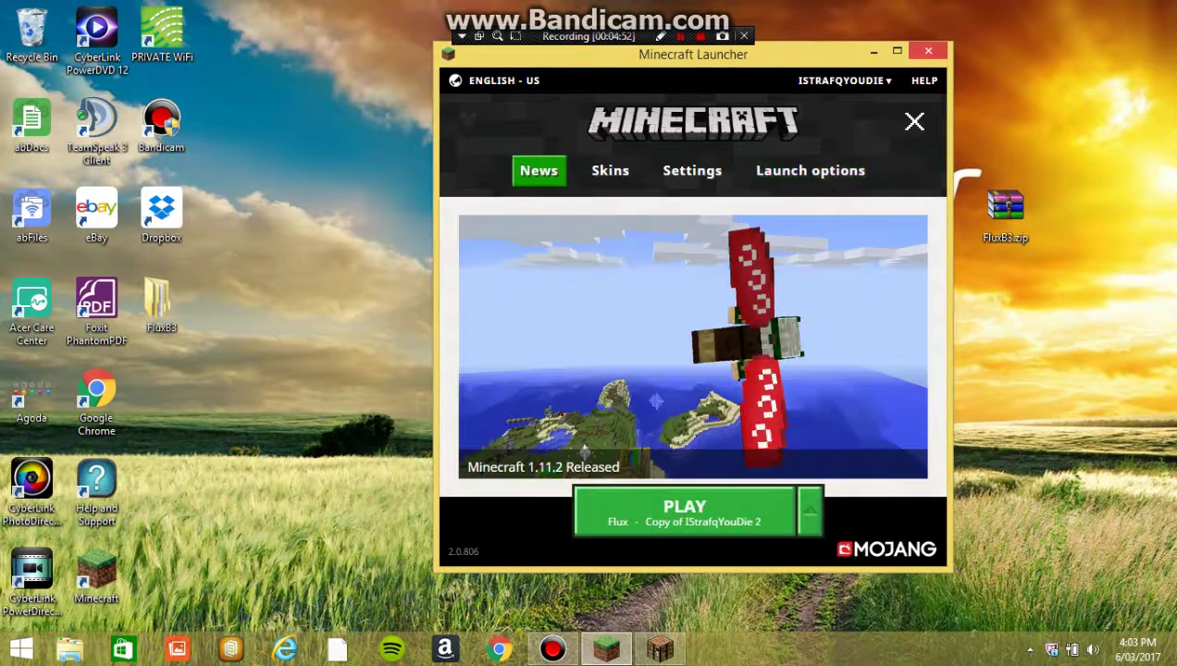
click(699, 509)
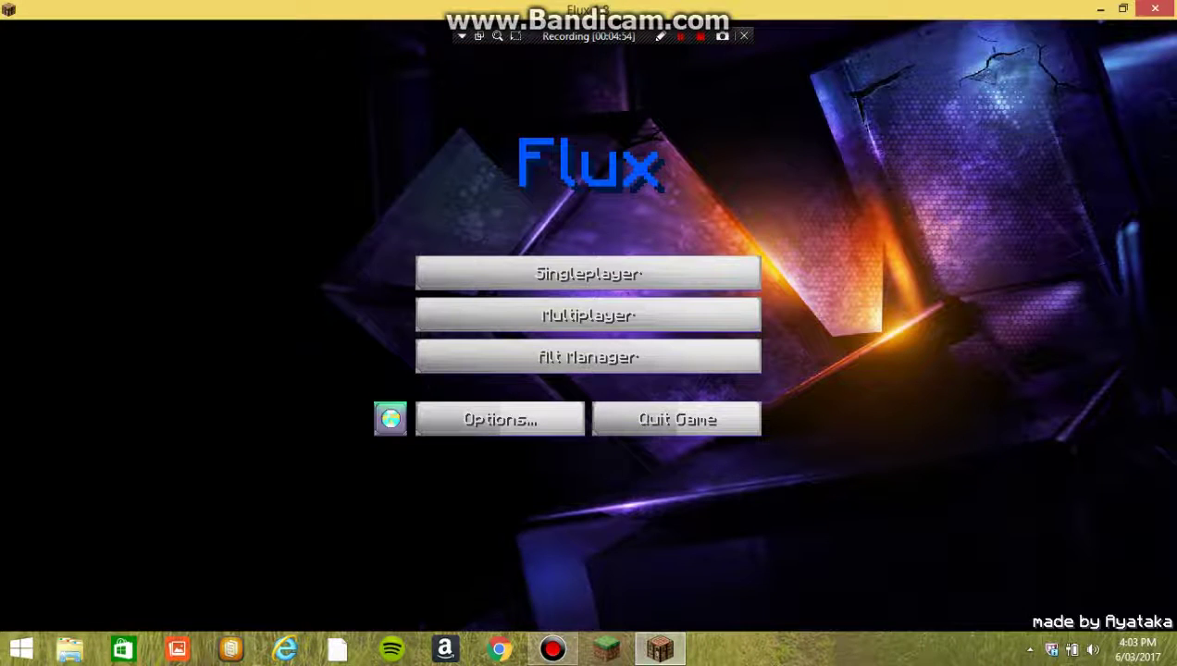